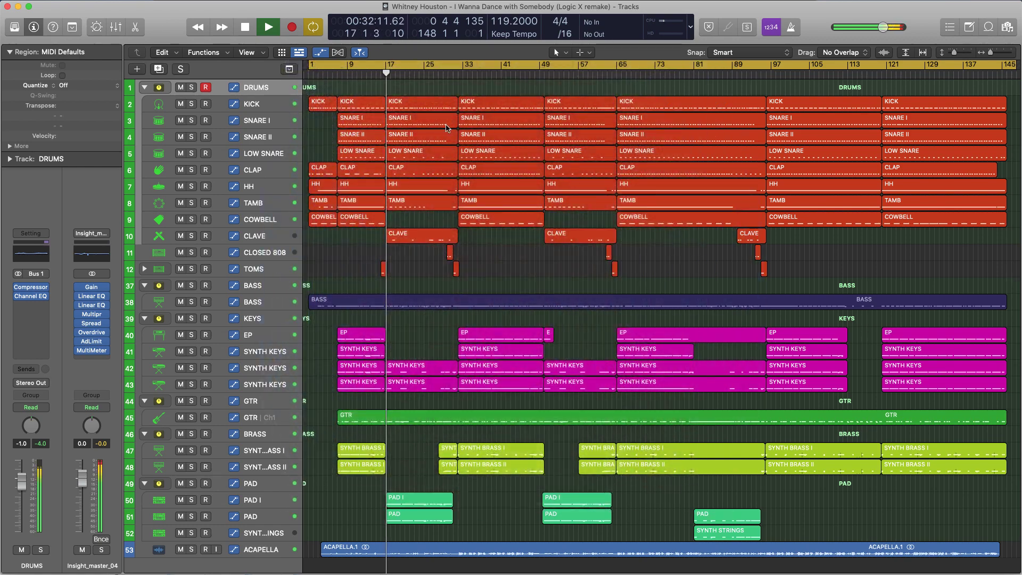
- Examine the MIDI notes of the kick, snare, clap, hi-hat, tambourine and clave regions starting at bar 17, and close the note editor
double_click(414, 108)
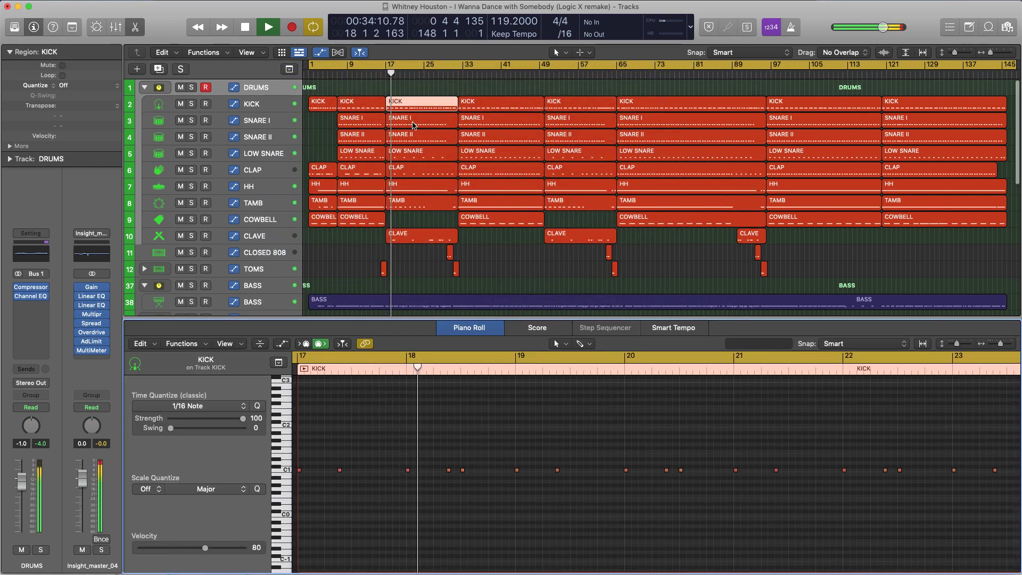
left_click(414, 125)
left_click(420, 156)
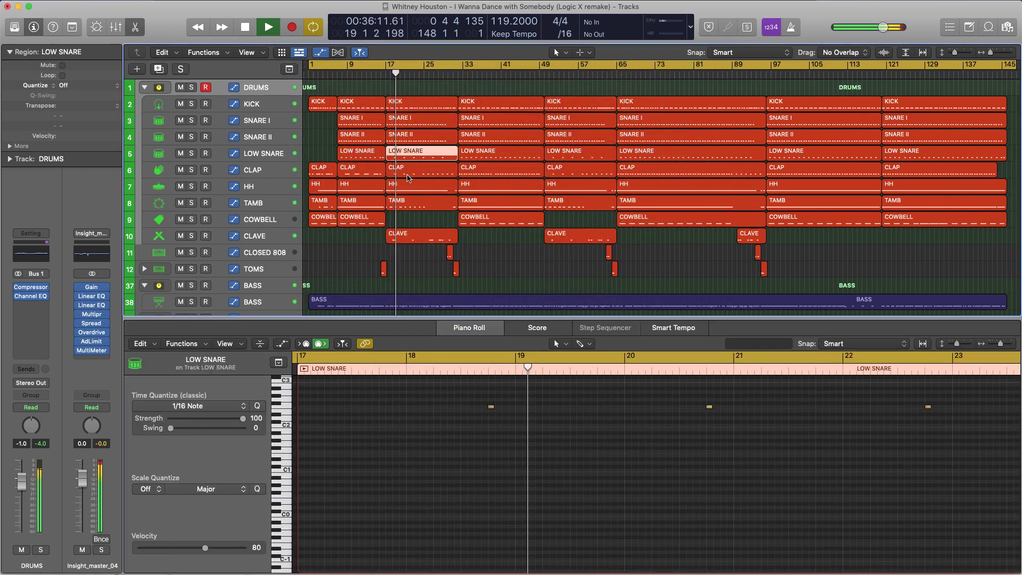
left_click(411, 172)
left_click(414, 189)
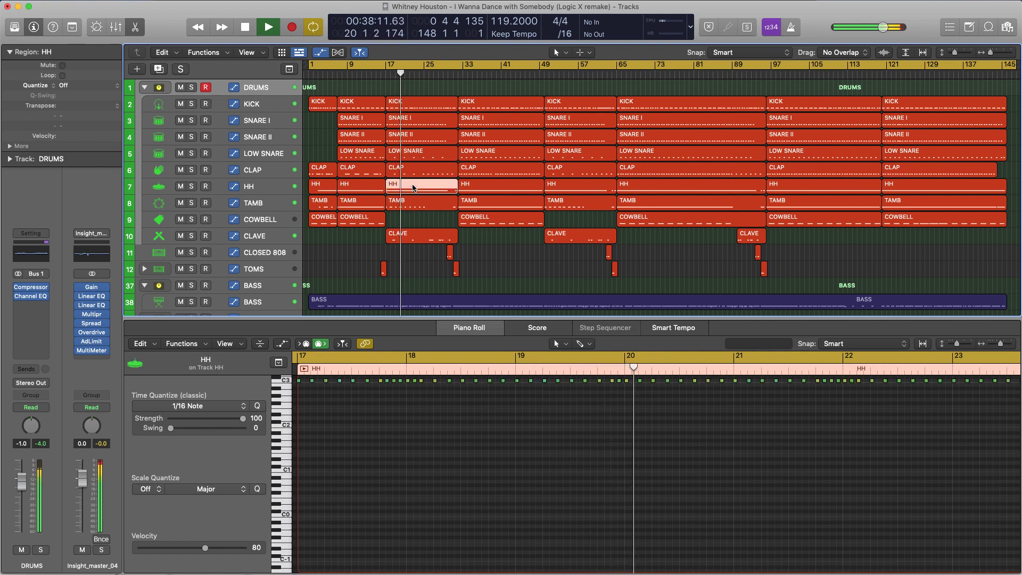
left_click(411, 203)
left_click(405, 237)
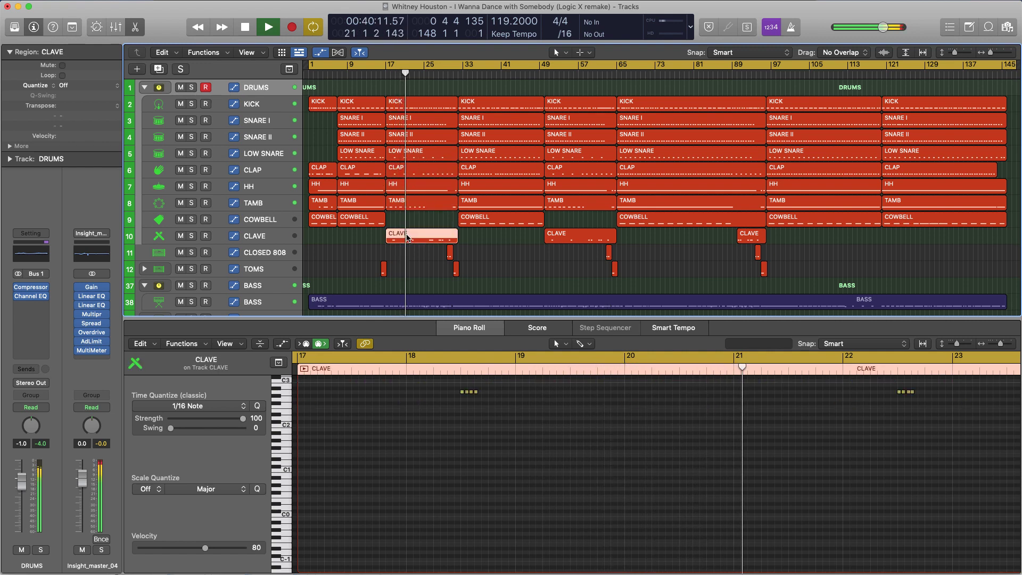
left_click_drag(456, 318, 456, 570)
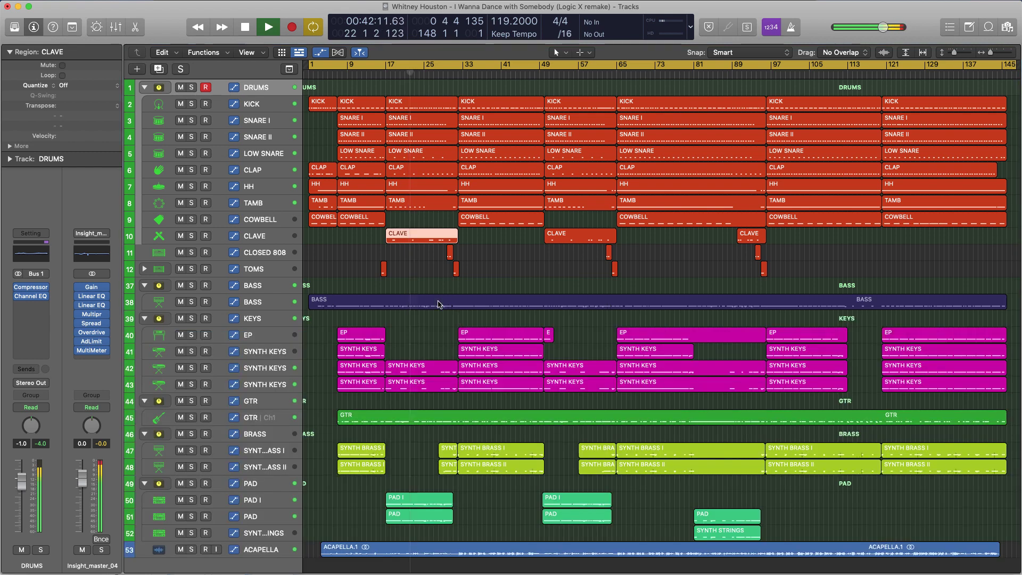
- Show the Library for the KICK track and locate its loaded sound among the kick patches
left_click(266, 103)
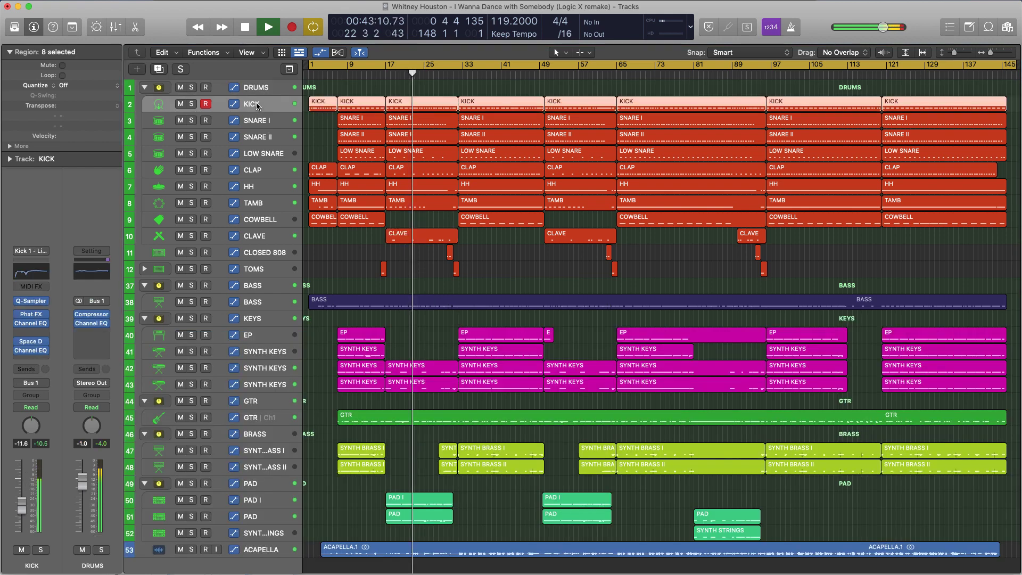
left_click(15, 30)
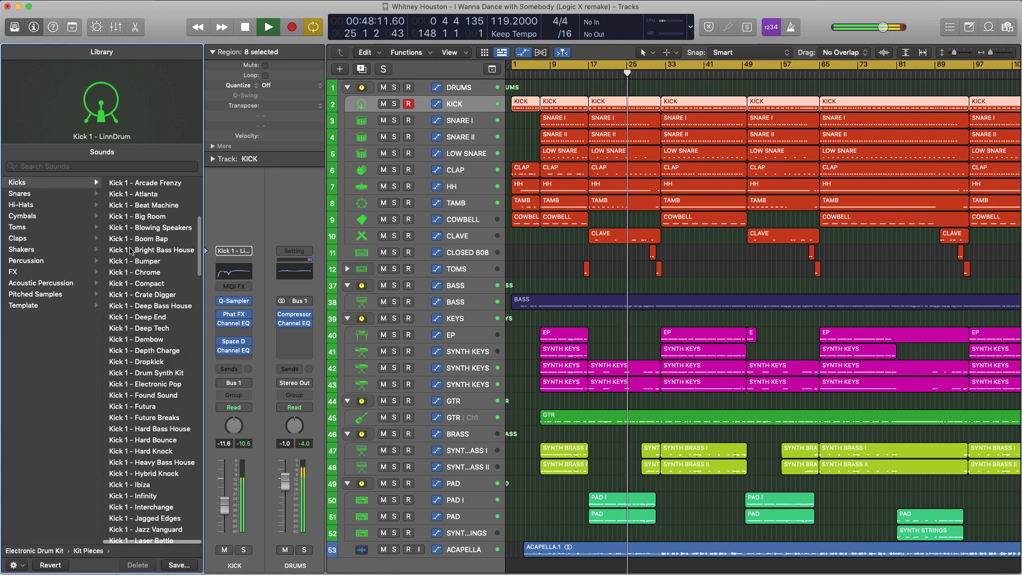
scroll(131, 250, "down", 6)
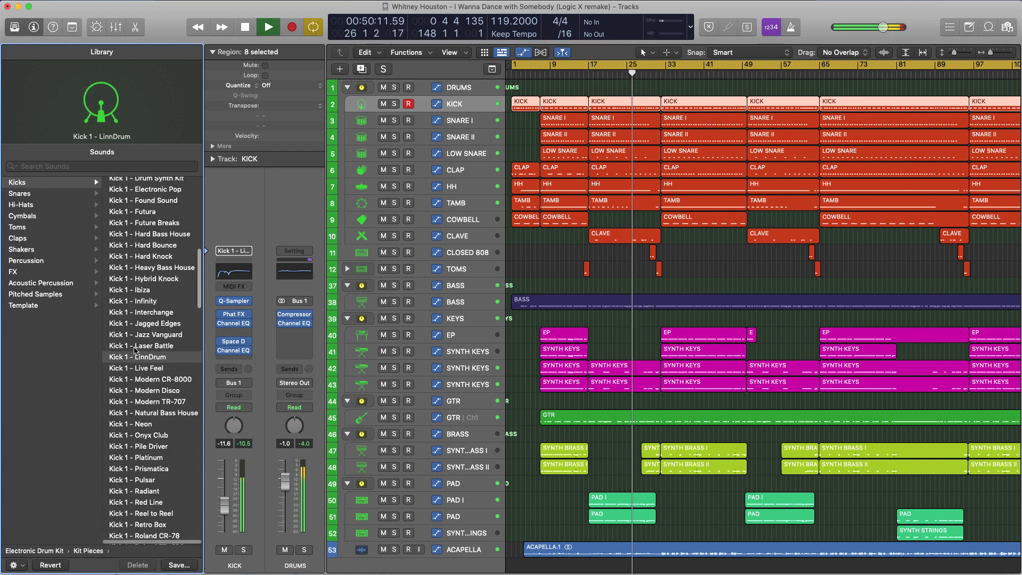
- Check which Library patches the SNARE I, SNARE II and LOW SNARE tracks use
left_click(463, 121)
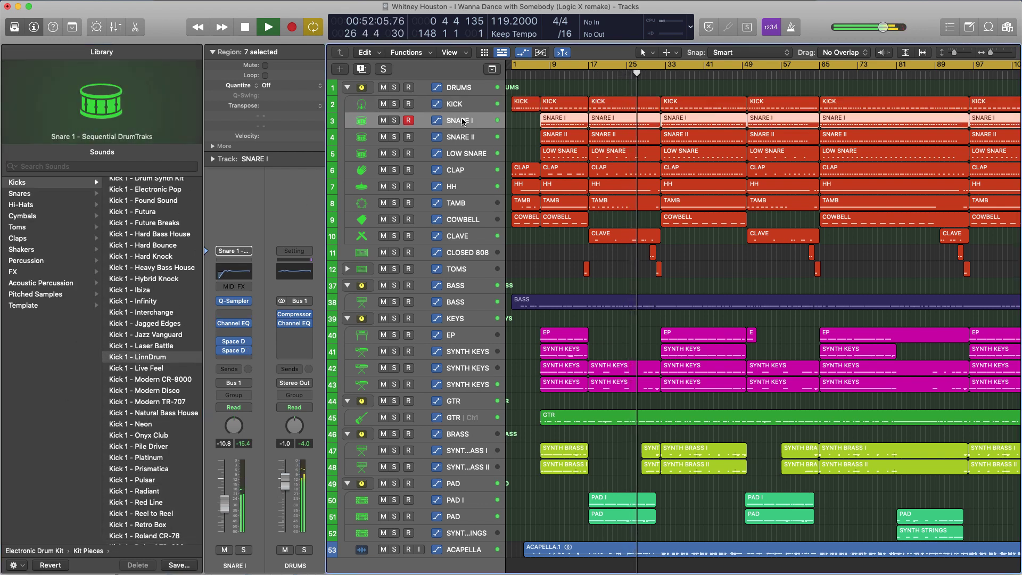
scroll(160, 397, "down", 7)
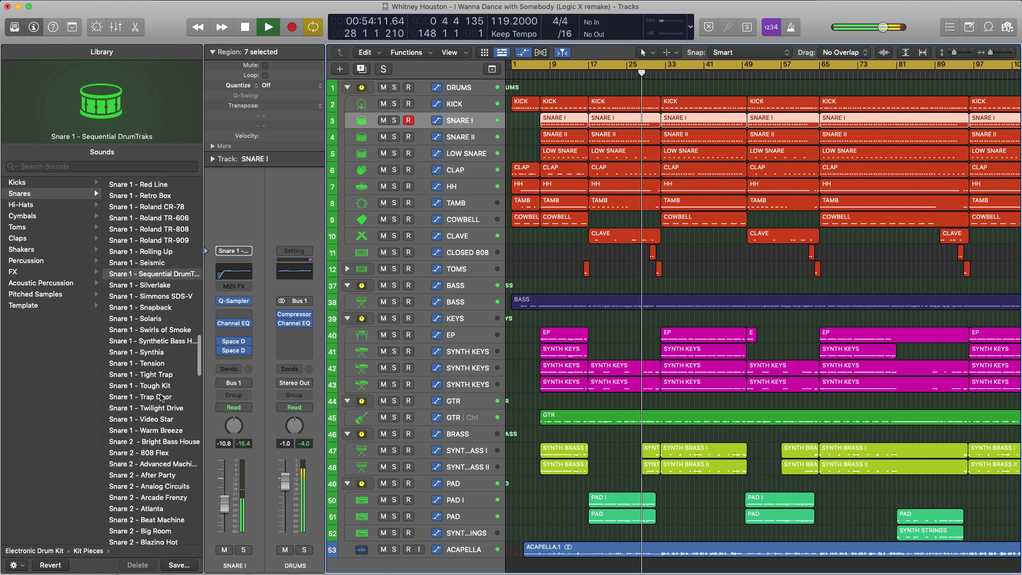
scroll(160, 396, "down", 1)
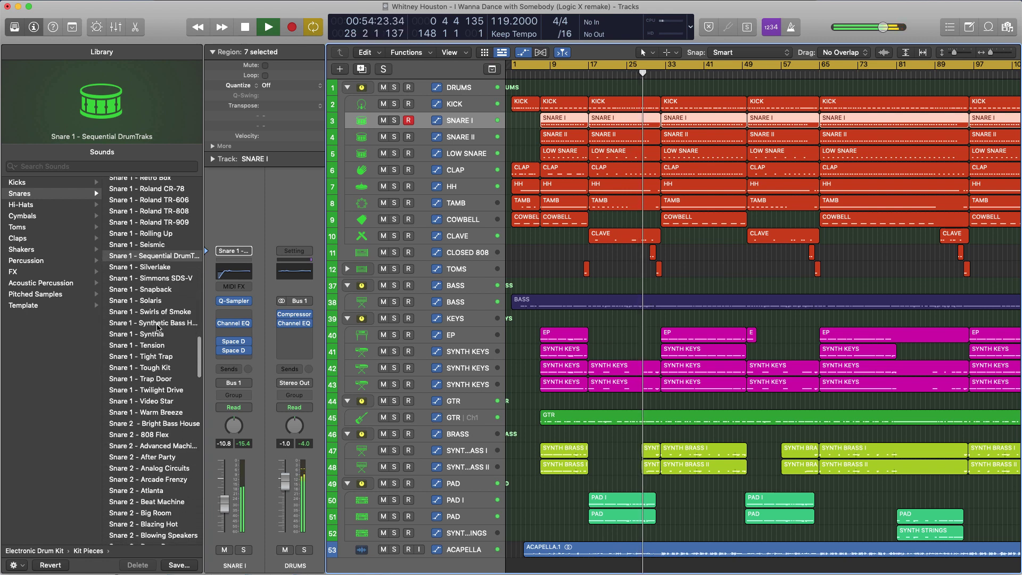
left_click(453, 140)
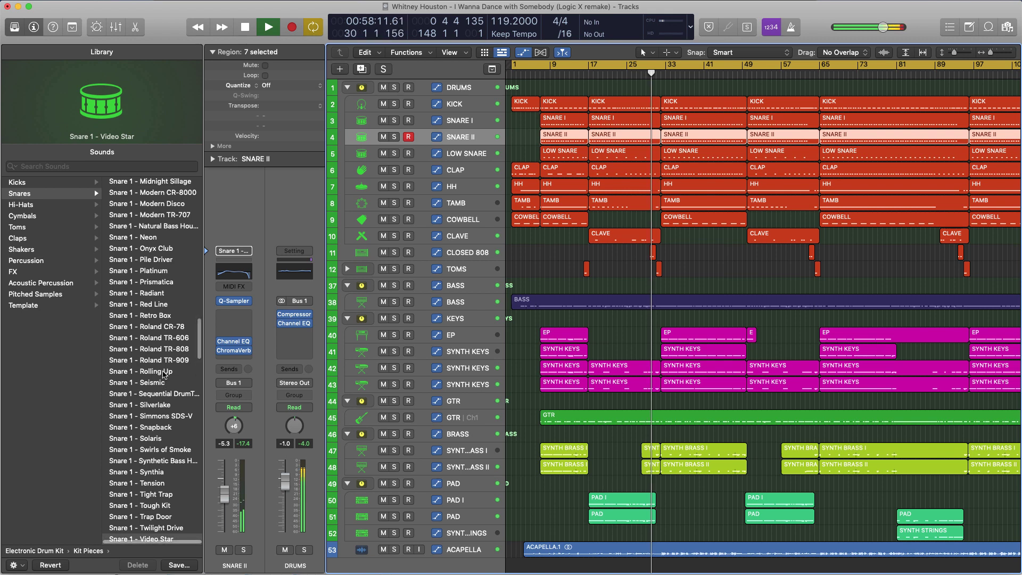
scroll(163, 374, "down", 6)
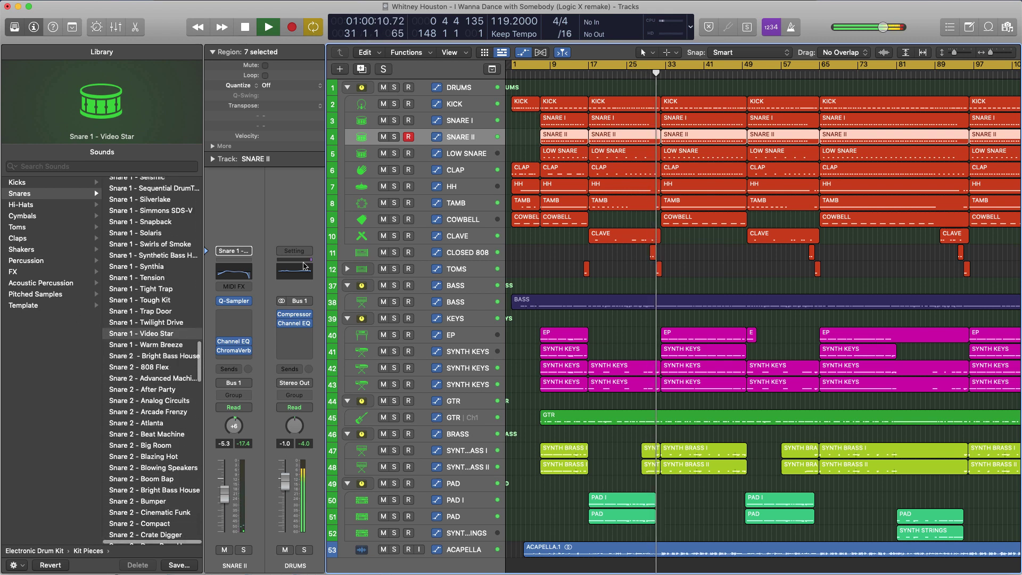
key("Down")
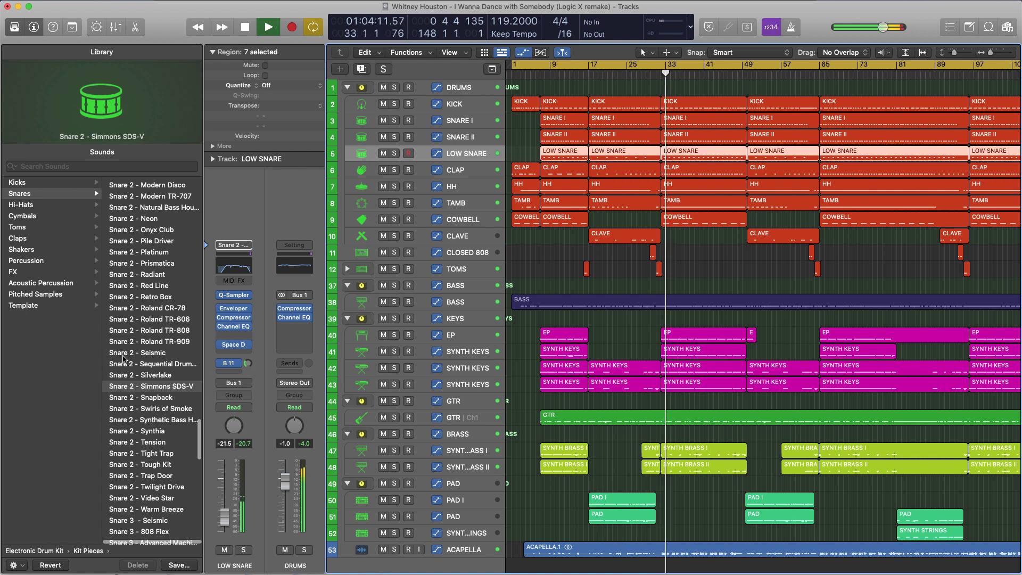
- Check the Library patches of the CLAP, HH, TAMB and COWBELL tracks
left_click(467, 172)
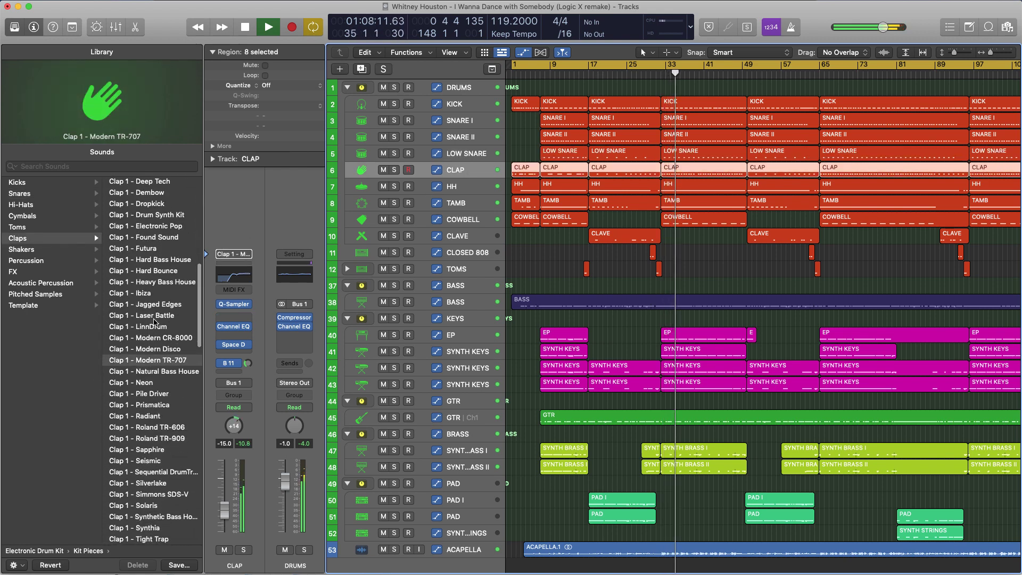
left_click(458, 187)
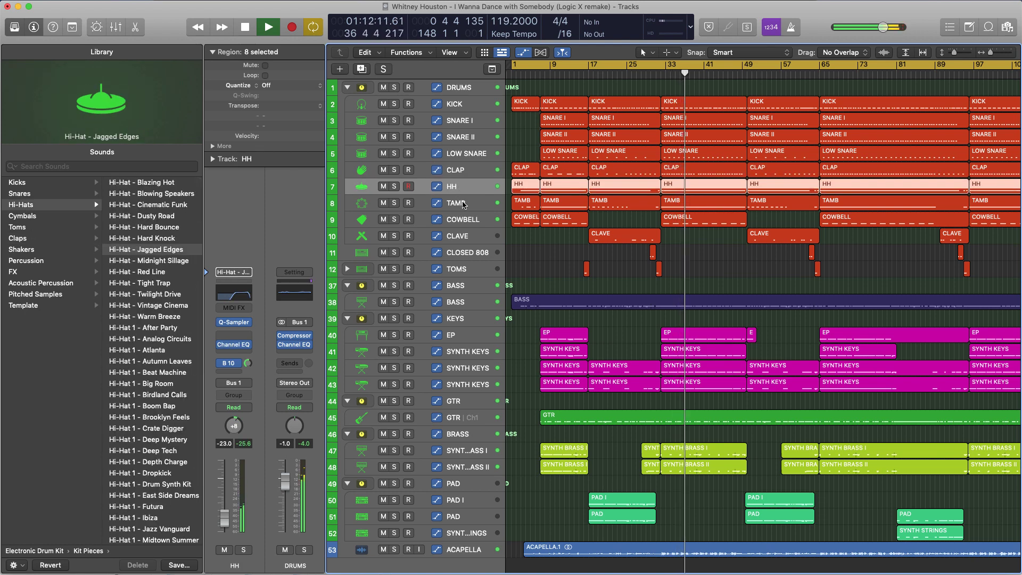
left_click(461, 203)
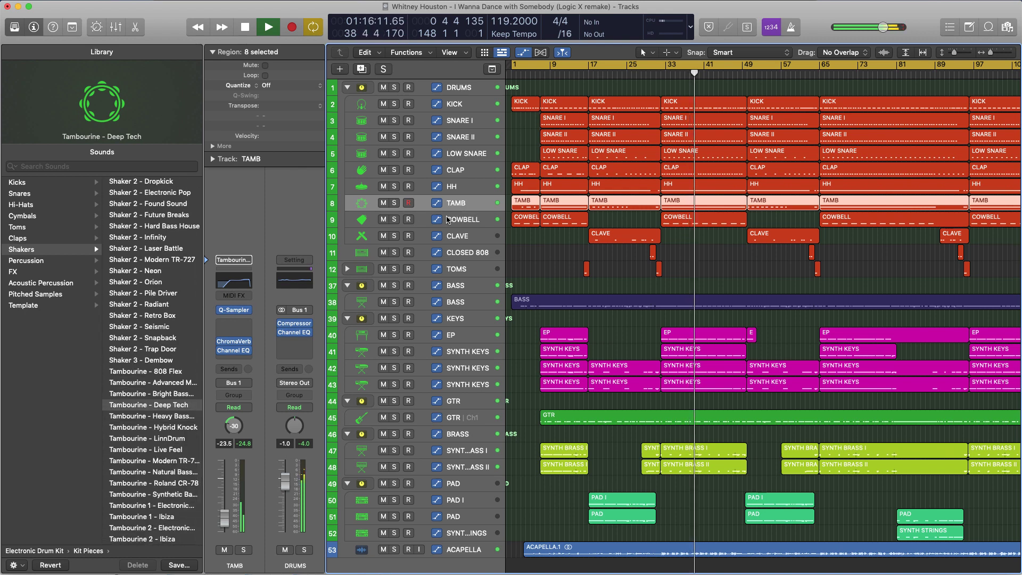
left_click(464, 221)
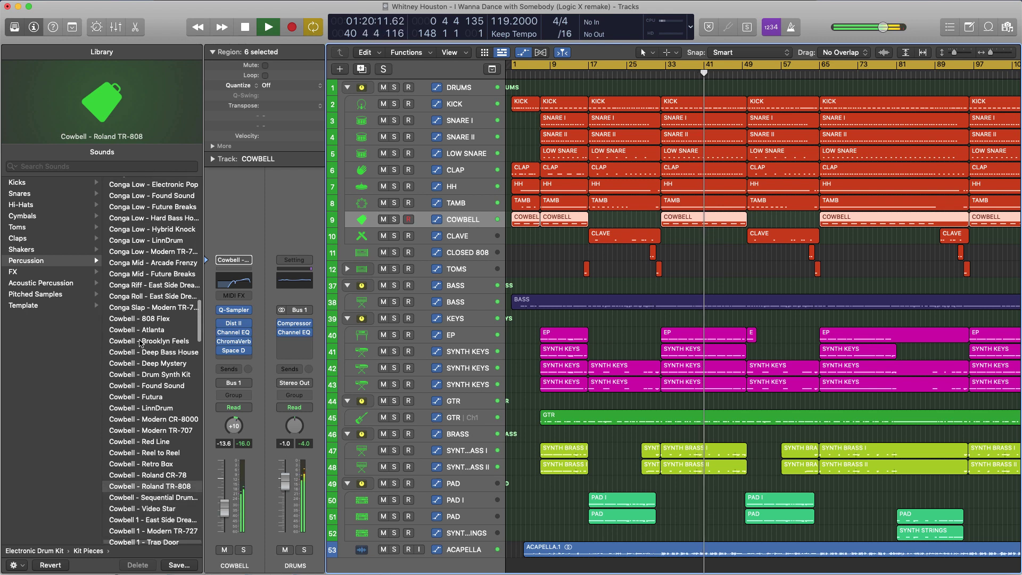
scroll(141, 343, "down", 3)
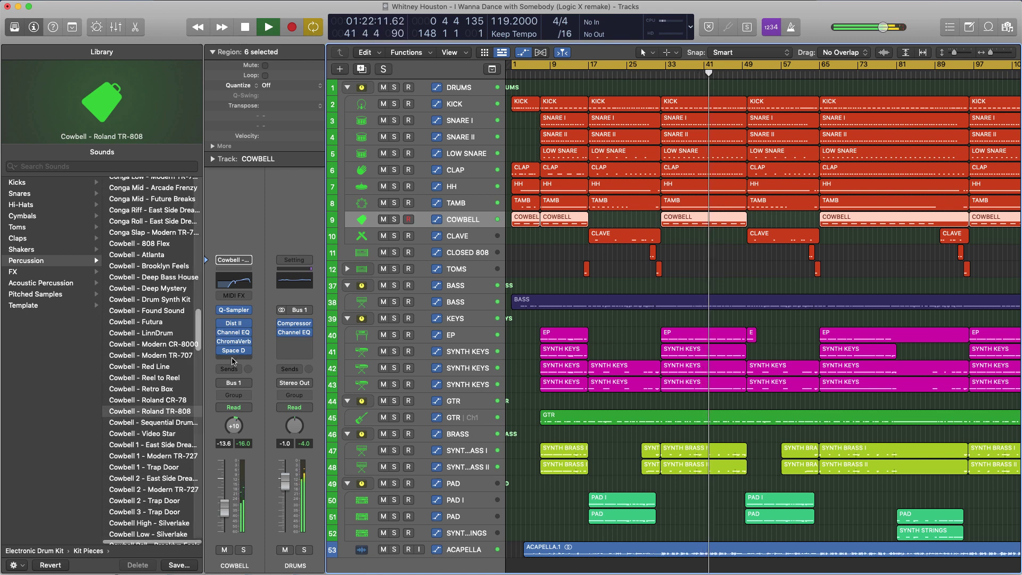
- Inspect the Ultrabeat instruments on the CLAVE and CLOSED 808 tracks, closing each plug-in window after viewing
left_click(461, 237)
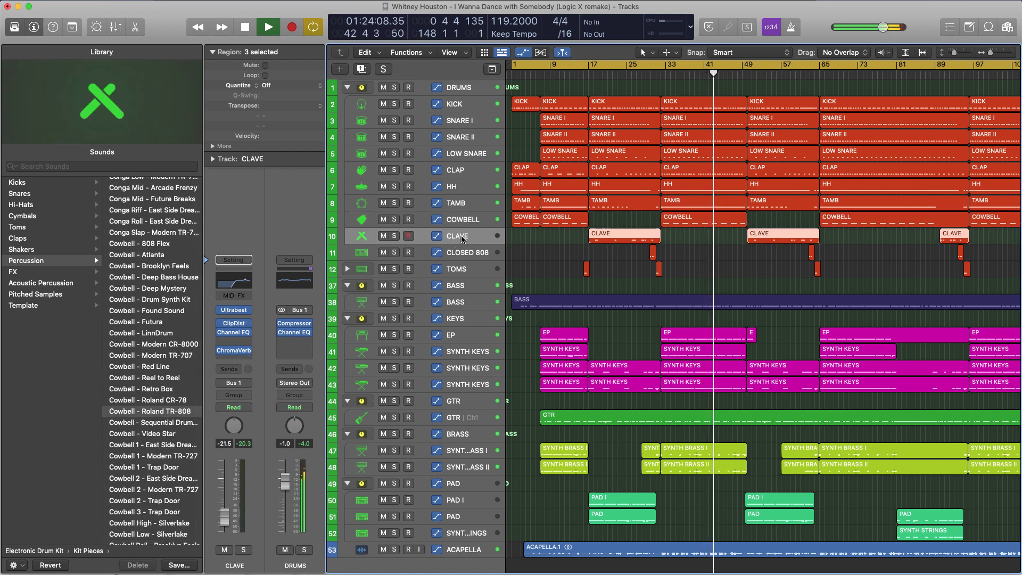
left_click(237, 311)
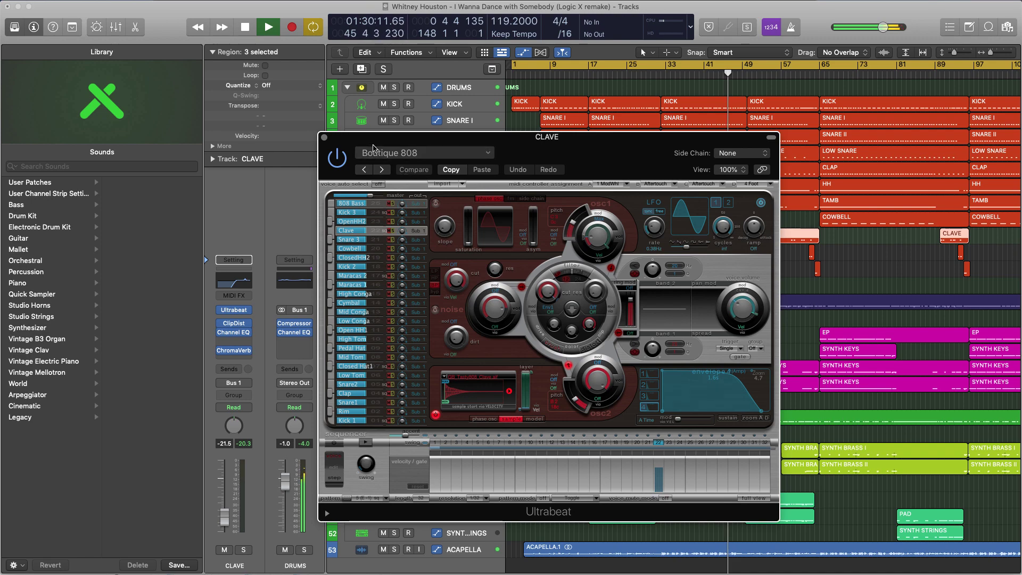
left_click(324, 137)
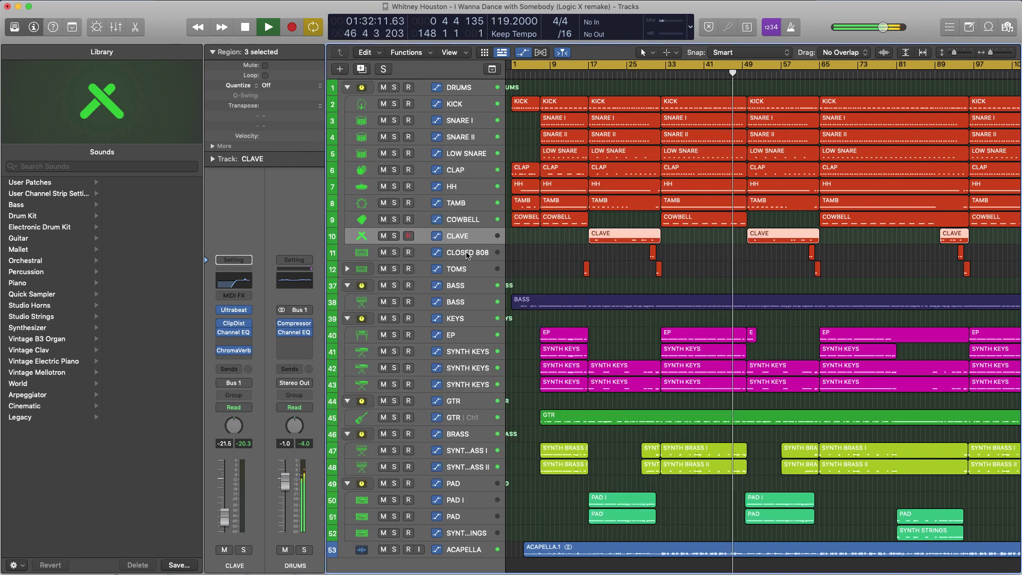
left_click(446, 257)
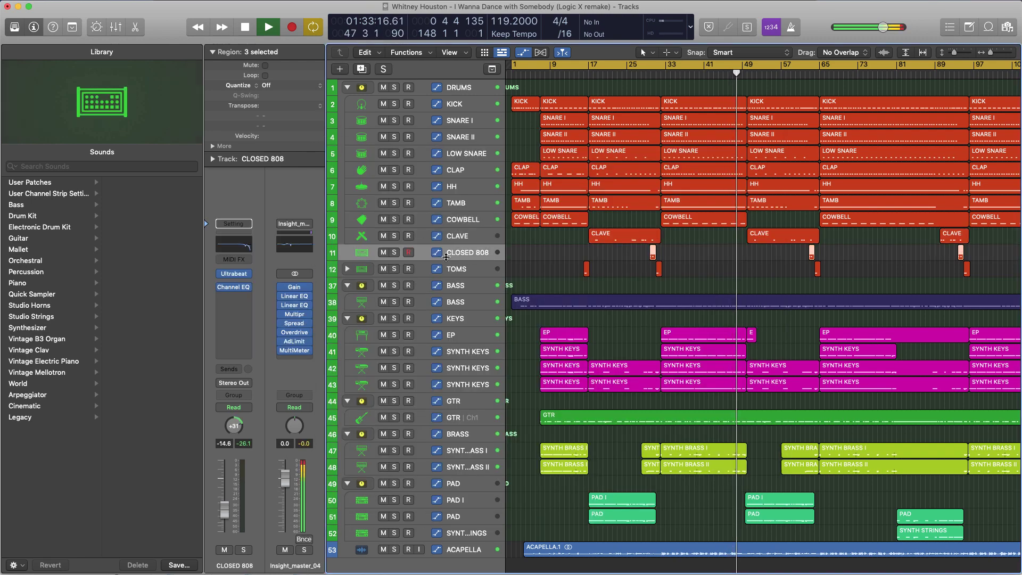
left_click(234, 275)
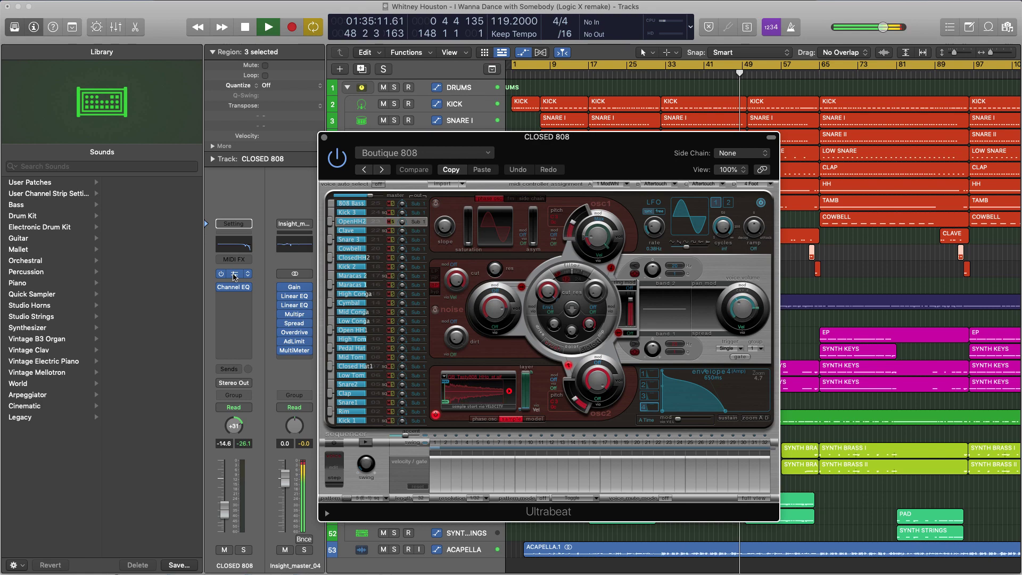
left_click(324, 138)
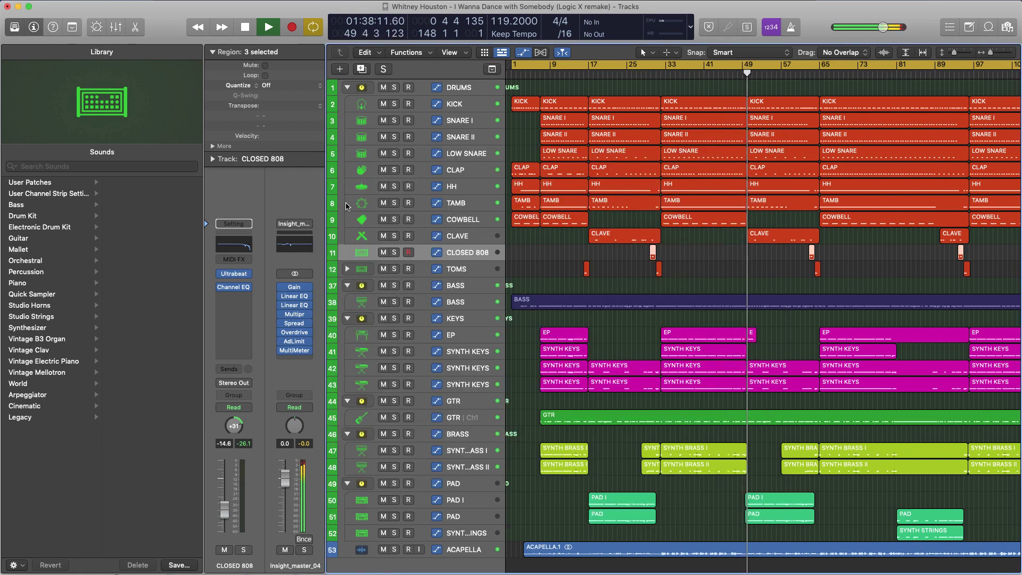
- Check the electronic drum kit patch on the TOMS track, and hide the Library
left_click(461, 270)
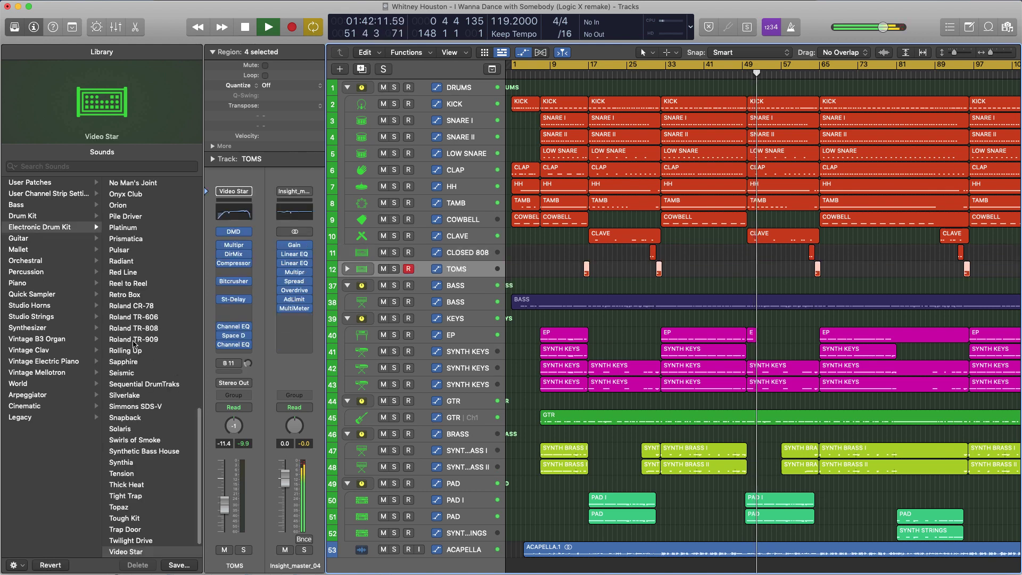
scroll(143, 456, "down", 3)
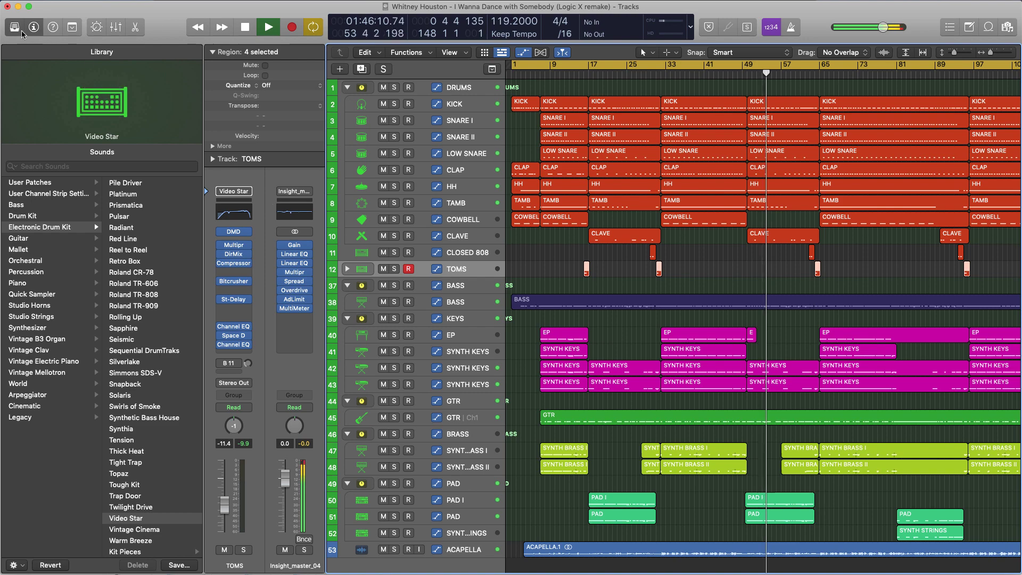
key("y")
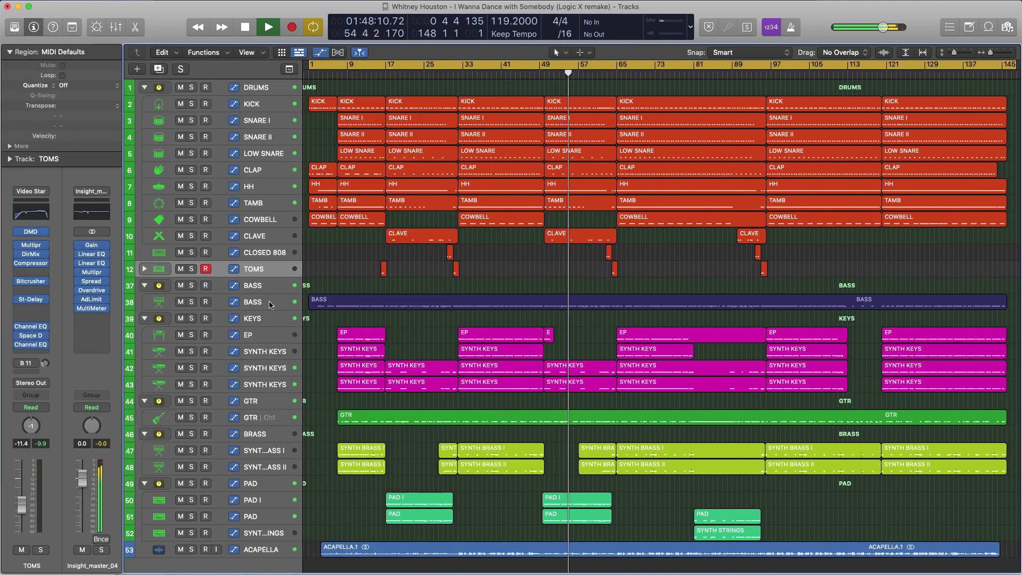
- Inspect the Alchemy preset on the BASS track, and close the plug-in window
left_click(346, 301)
left_click(32, 283)
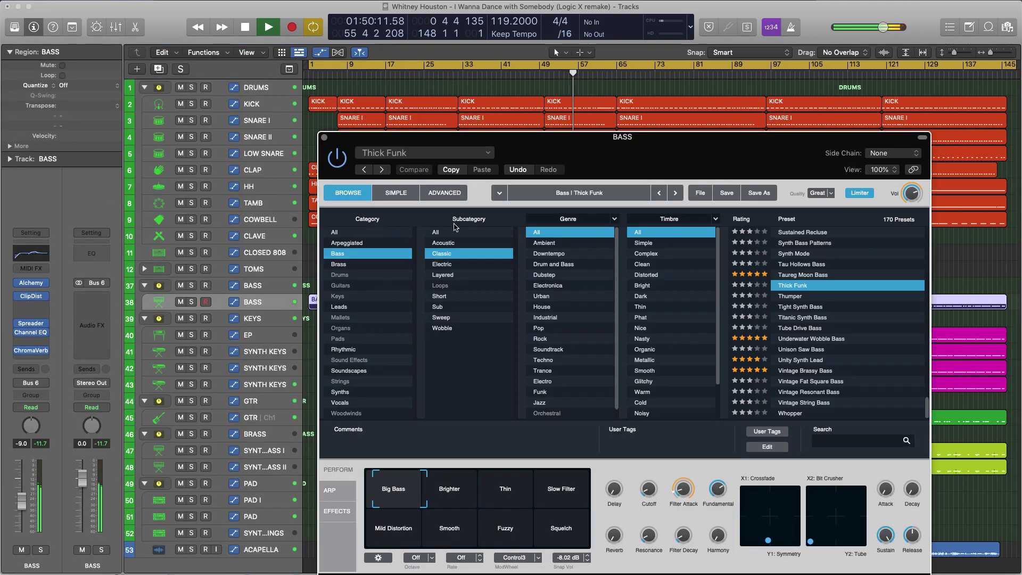
left_click_drag(324, 141, 275, 80)
left_click(257, 73)
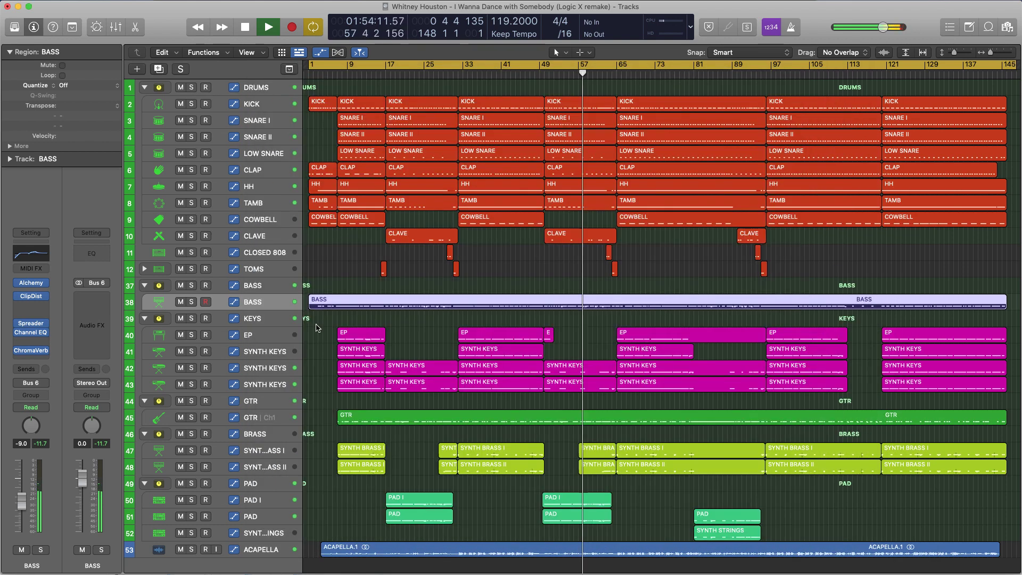
- View the E-Piano instrument on the EP track, and close its window
left_click(133, 334)
left_click(31, 264)
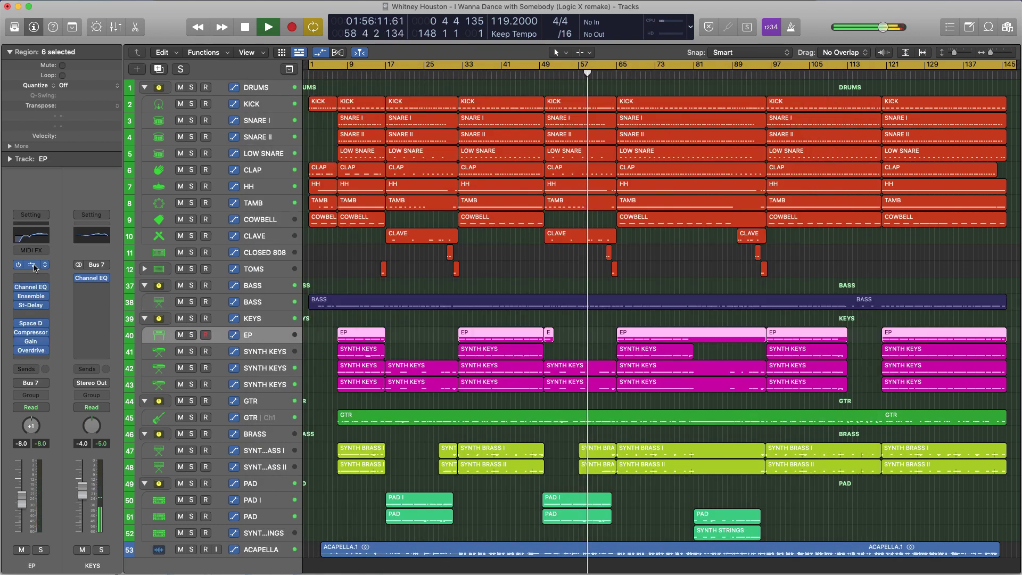
left_click(324, 140)
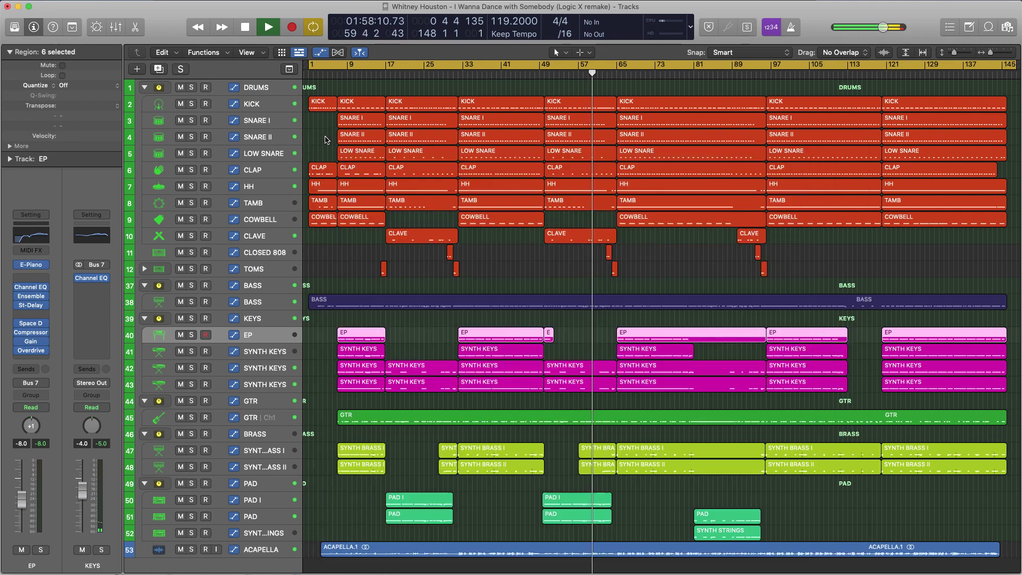
- Inspect the Alchemy preset on the first SYNTH KEYS track, directly below EP, and close its window
left_click(262, 353)
left_click(31, 283)
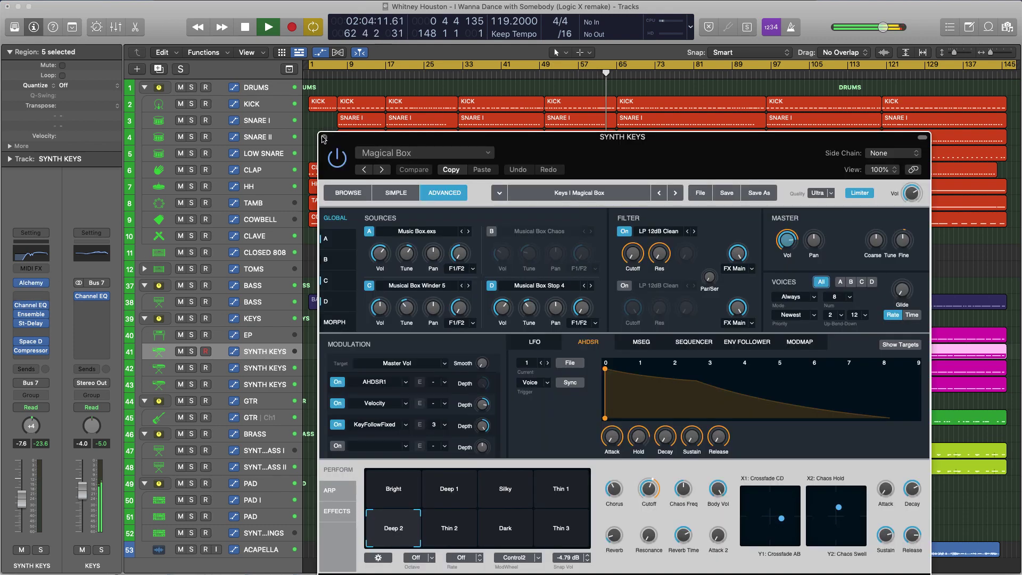
left_click(324, 138)
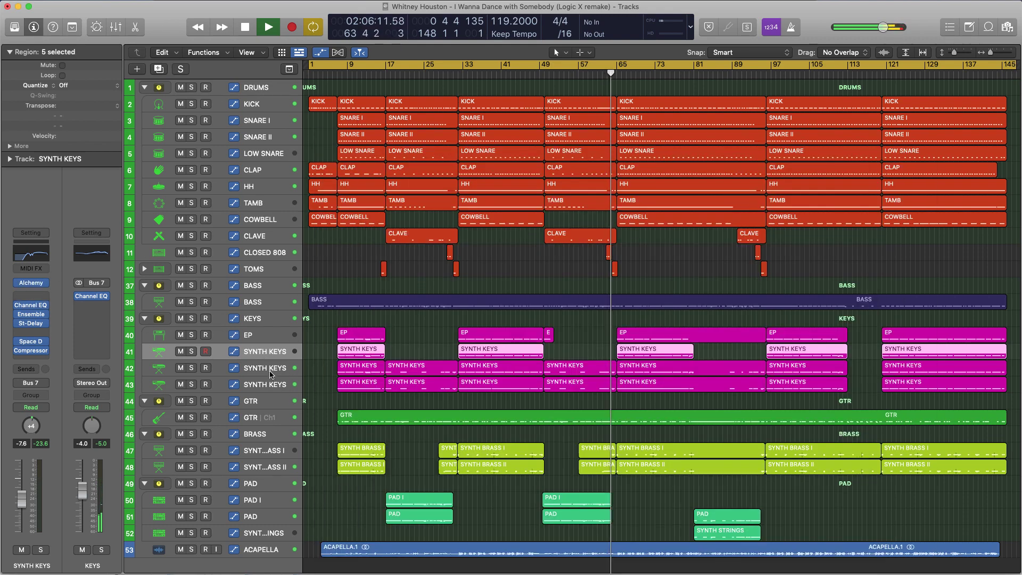
- Inspect the Alchemy preset on the second SYNTH KEYS track, track 42, and close the plug-in window
left_click(274, 369)
left_click(31, 309)
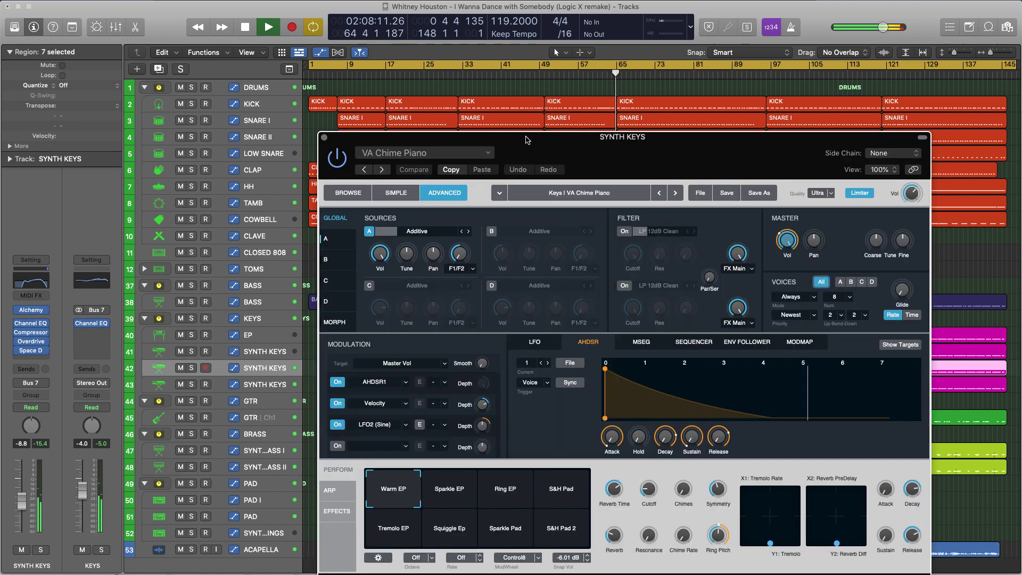
left_click_drag(539, 144, 495, 88)
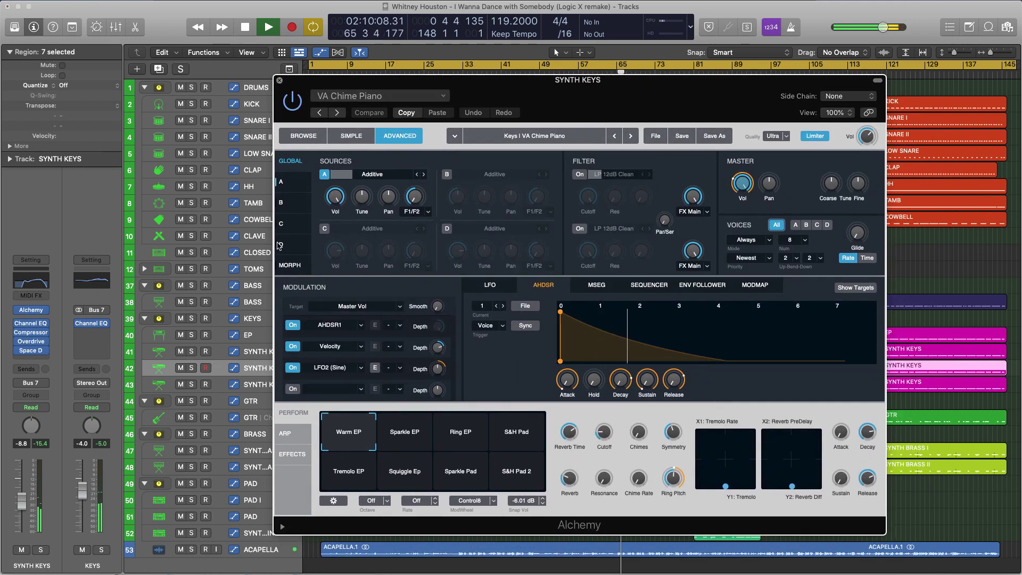
key("super+w")
- Inspect the Alchemy preset on the third SYNTH KEYS track, track 43, and close its window
left_click(271, 386)
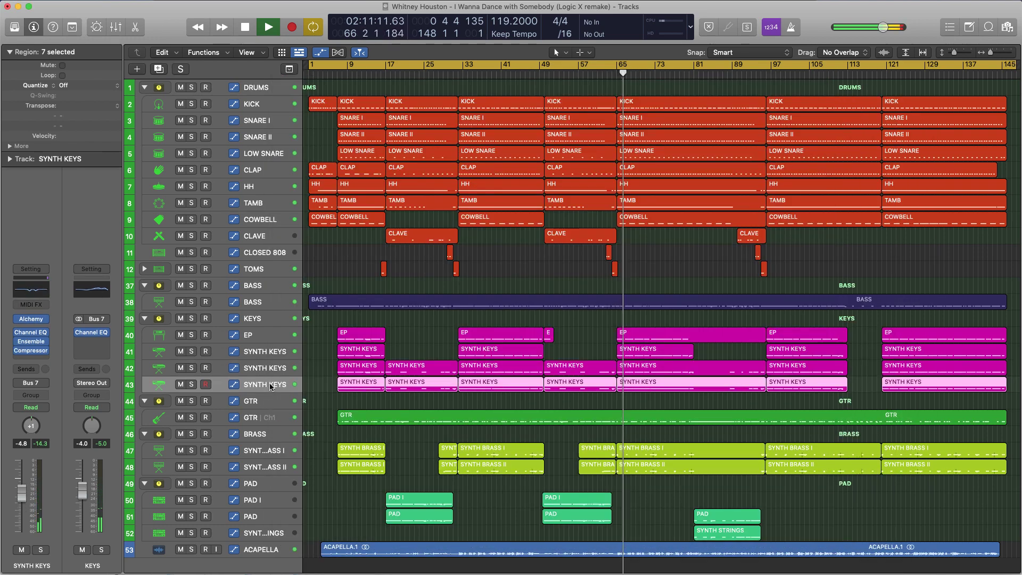
left_click(31, 318)
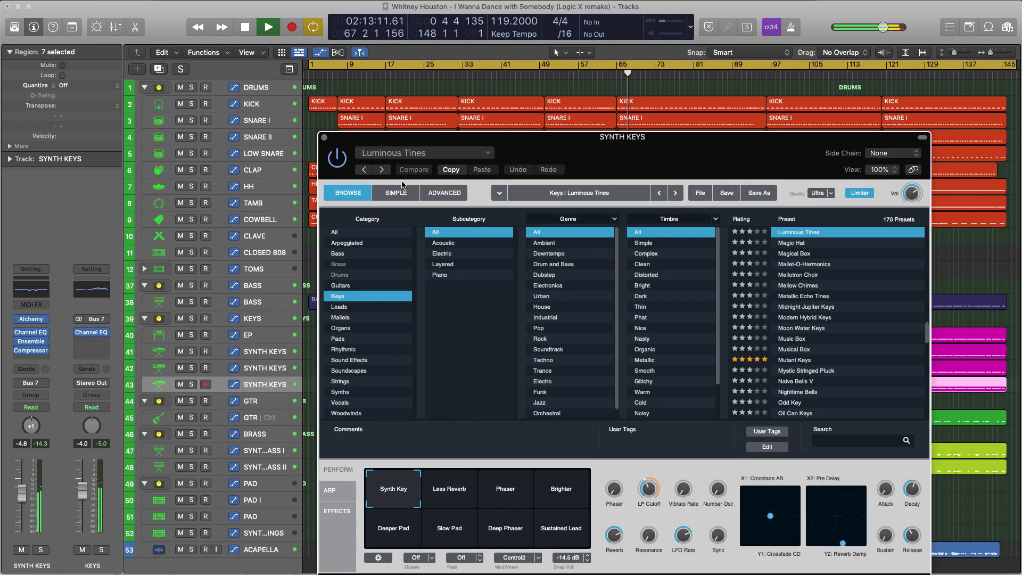
left_click(324, 138)
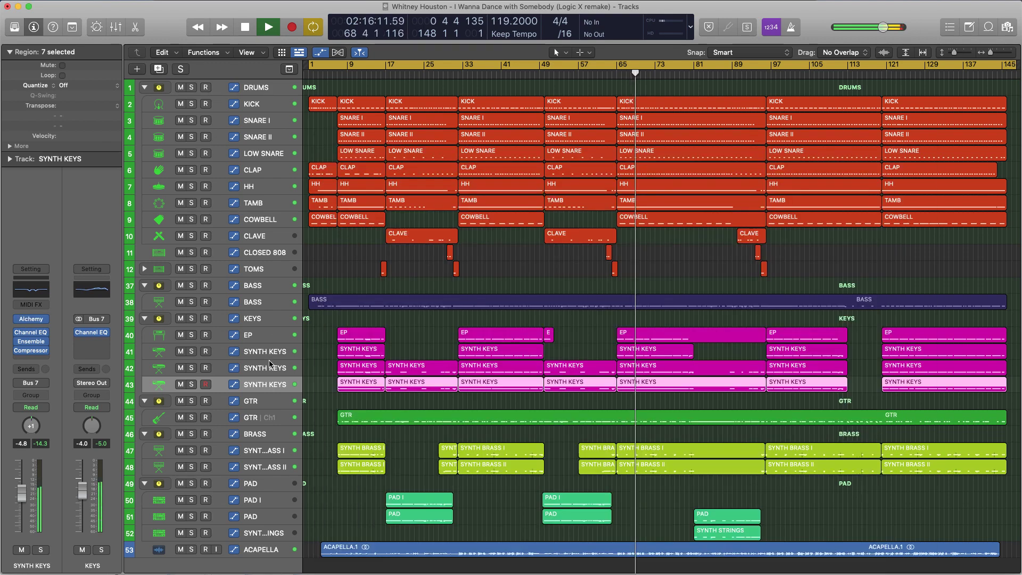
- View the Sampler instrument on the GTR track, and close its window
left_click(259, 418)
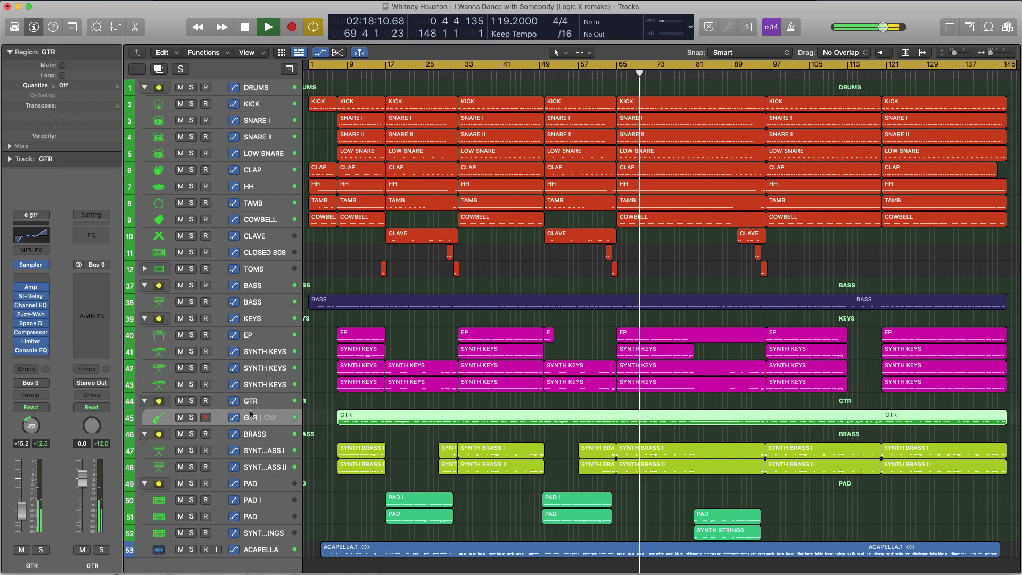
key("v")
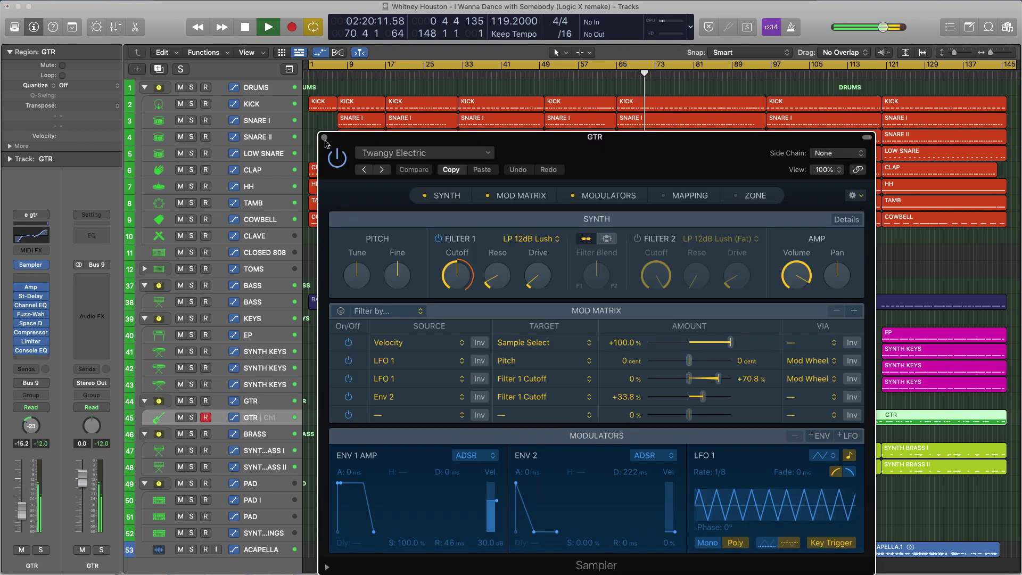
left_click(325, 137)
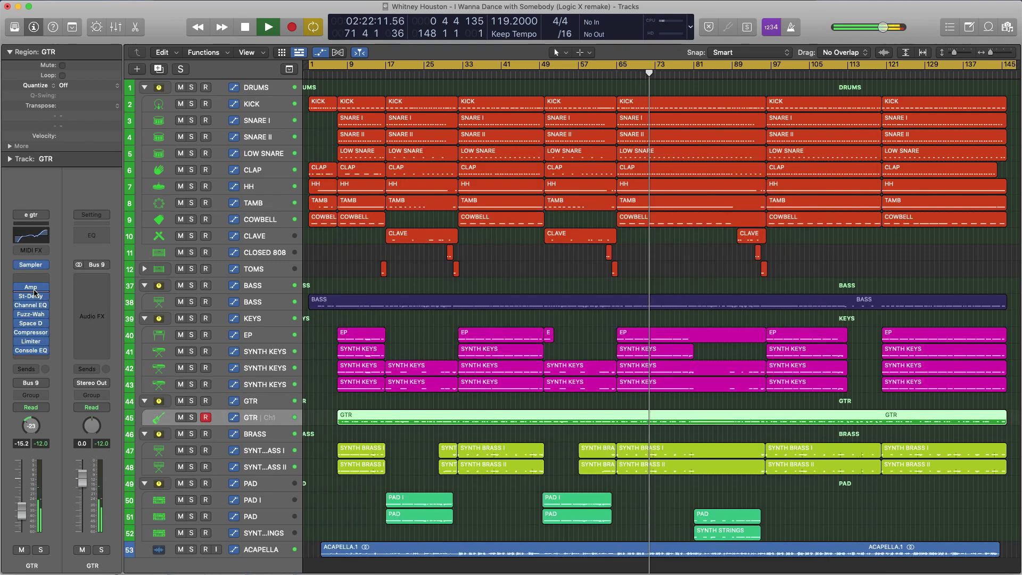
- Look through the GTR track's Amp Designer, Fuzz-Wah and Space Designer effects, closing each plug-in window
left_click(30, 287)
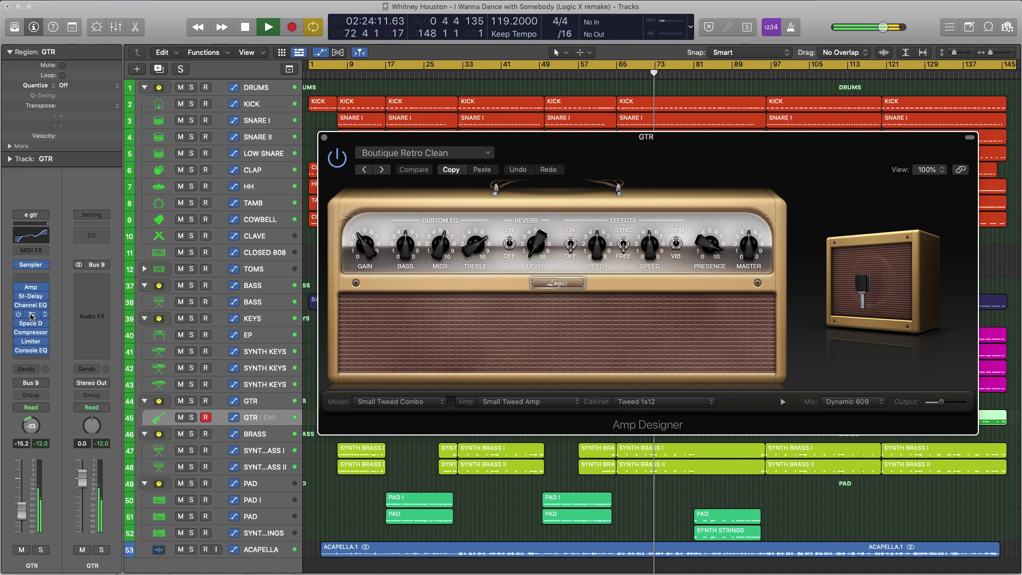
left_click(31, 314)
left_click(335, 149)
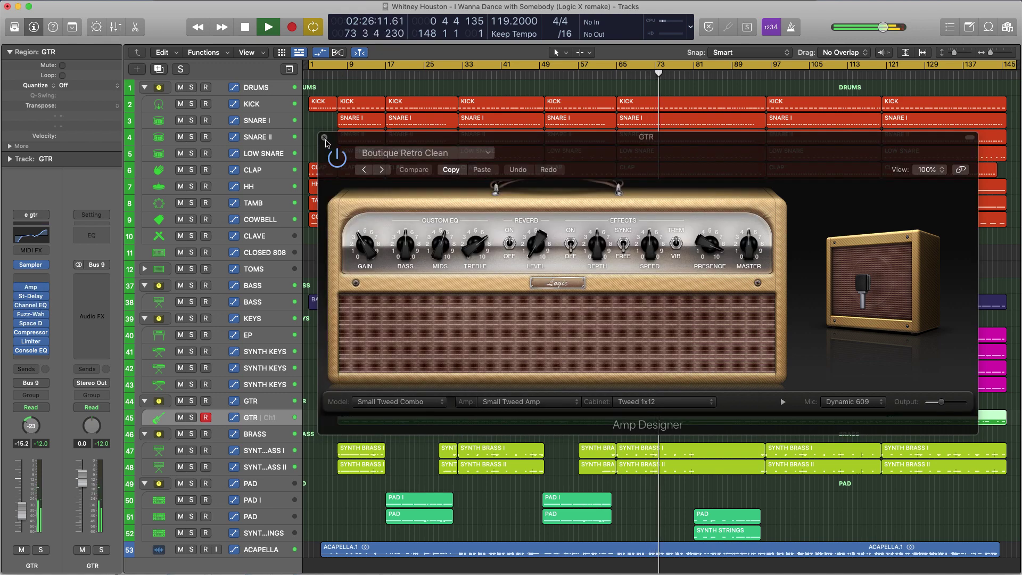
left_click(324, 138)
left_click(44, 324)
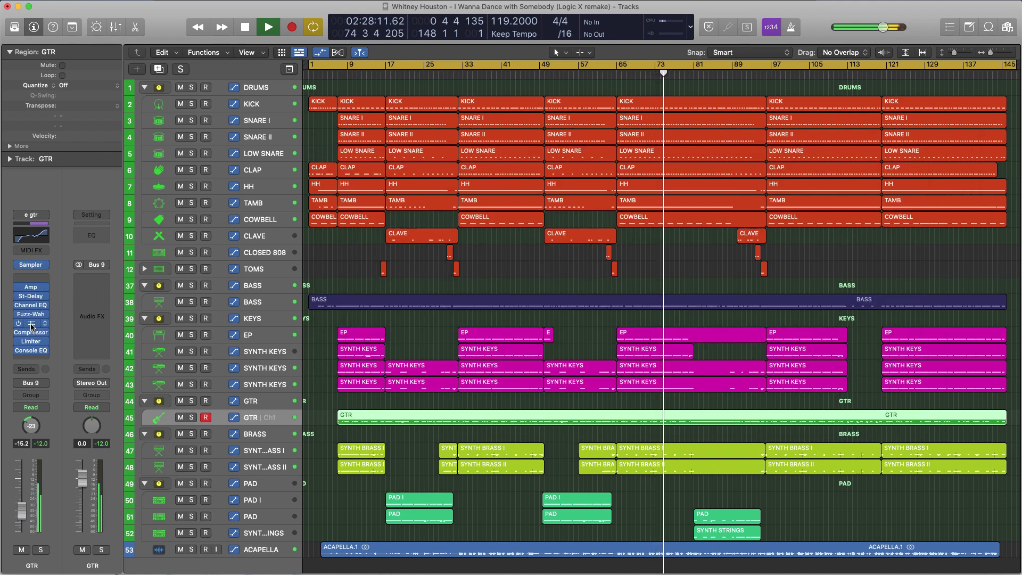
left_click(324, 138)
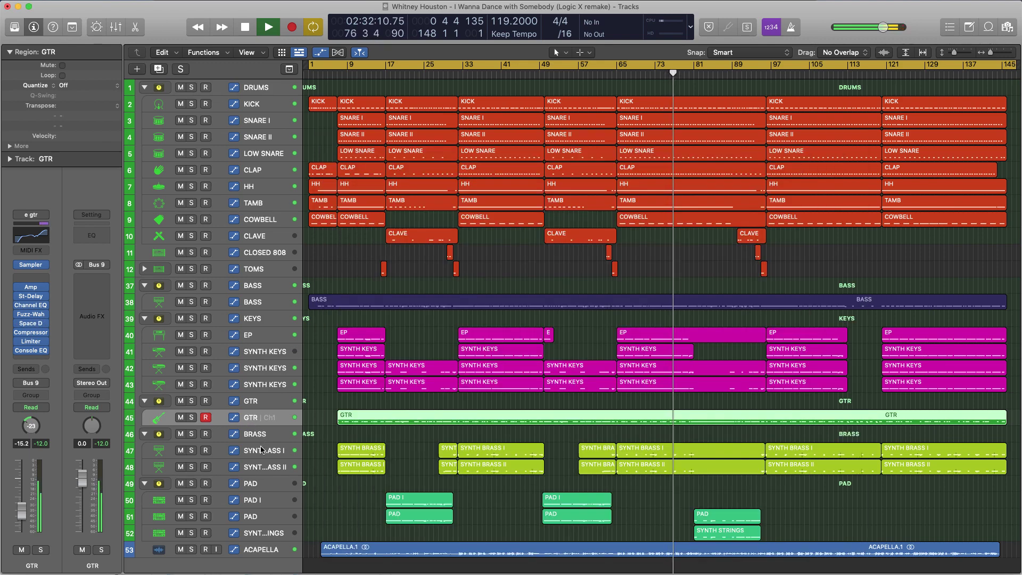
- View the ES2 instrument on the SYNTH BRASS I track, and close its window
left_click(262, 450)
left_click(32, 256)
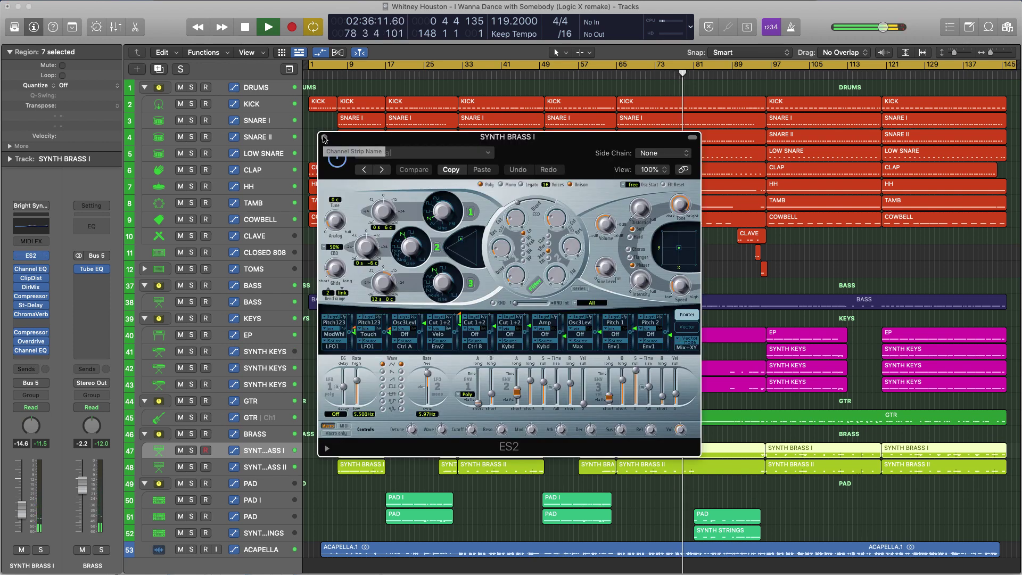
left_click(324, 139)
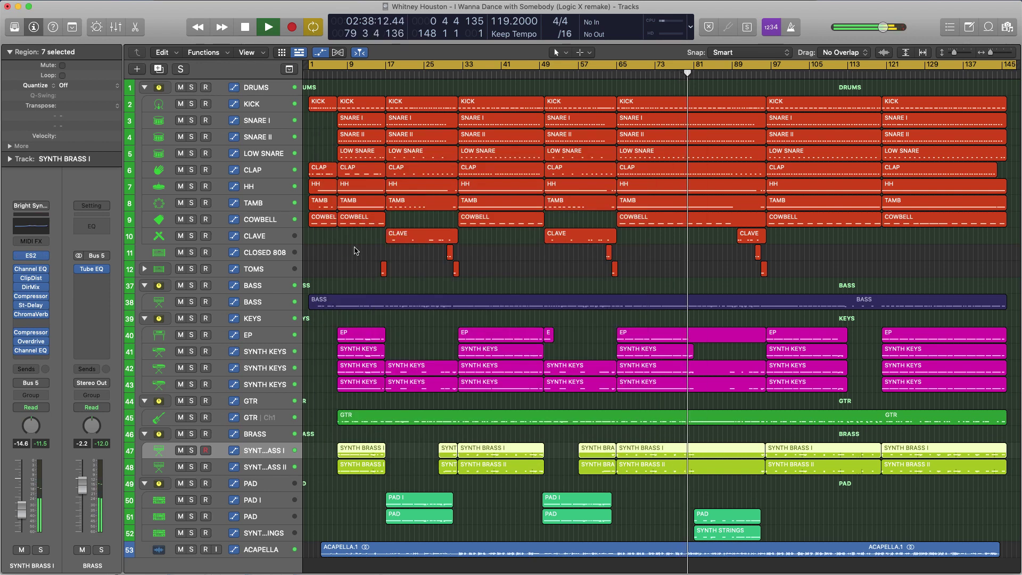
- Inspect the Alchemy preset on the SYNTH BRASS II track, and close the plug-in window
key("Down")
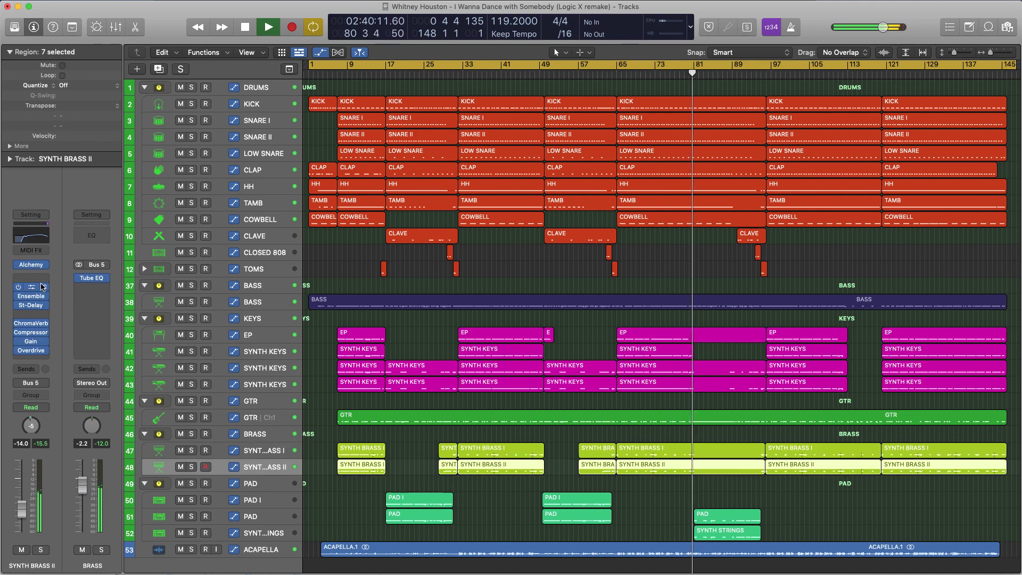
left_click(31, 265)
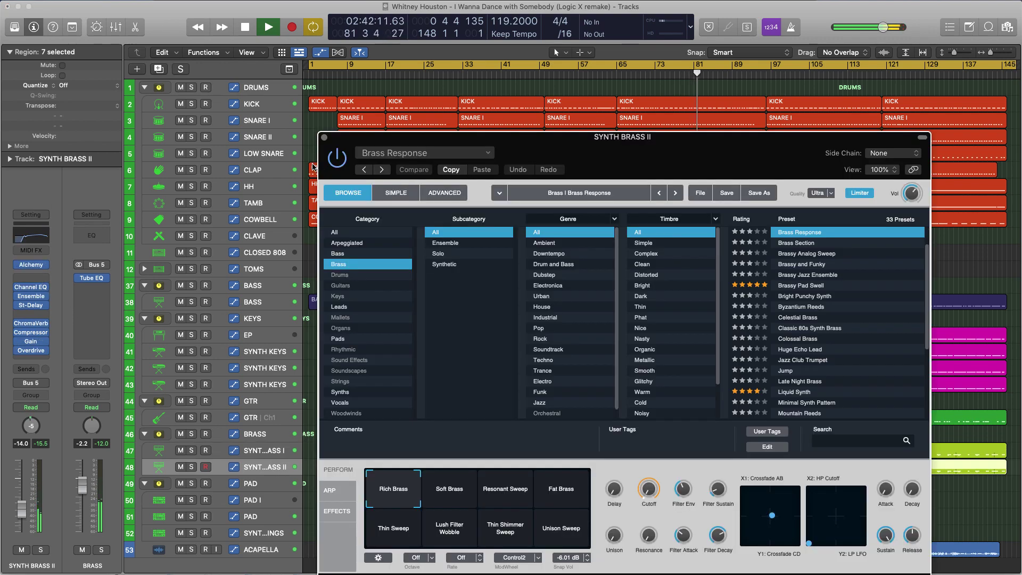
left_click(324, 138)
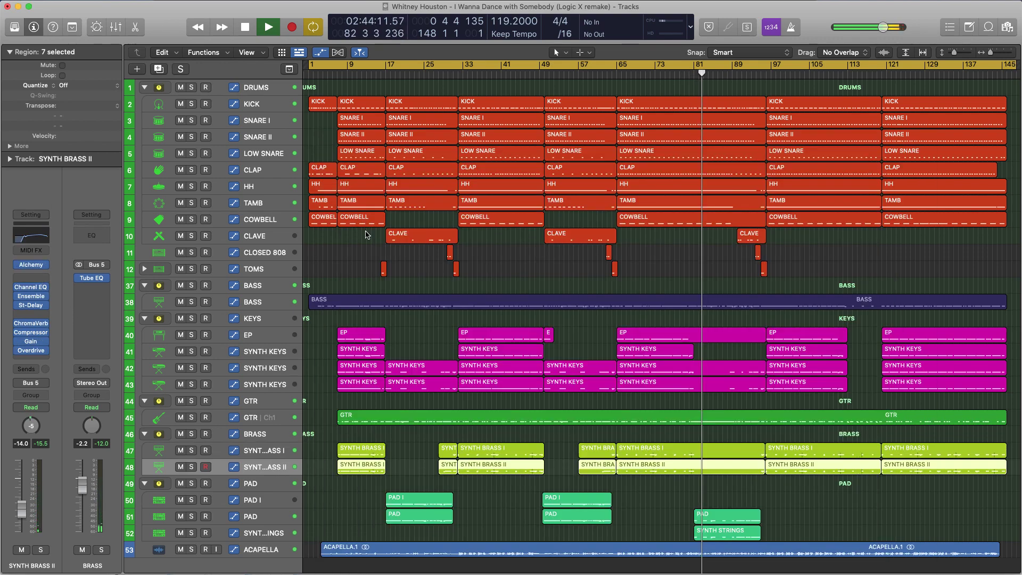
- View the ES2 instrument on the PAD I track, and close its window
left_click(276, 502)
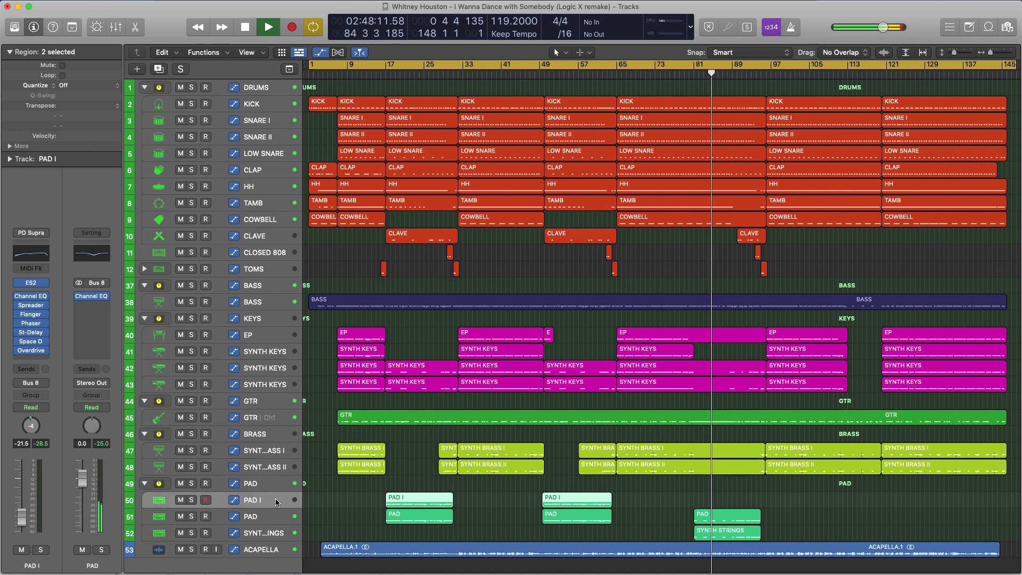
left_click(32, 284)
left_click(323, 138)
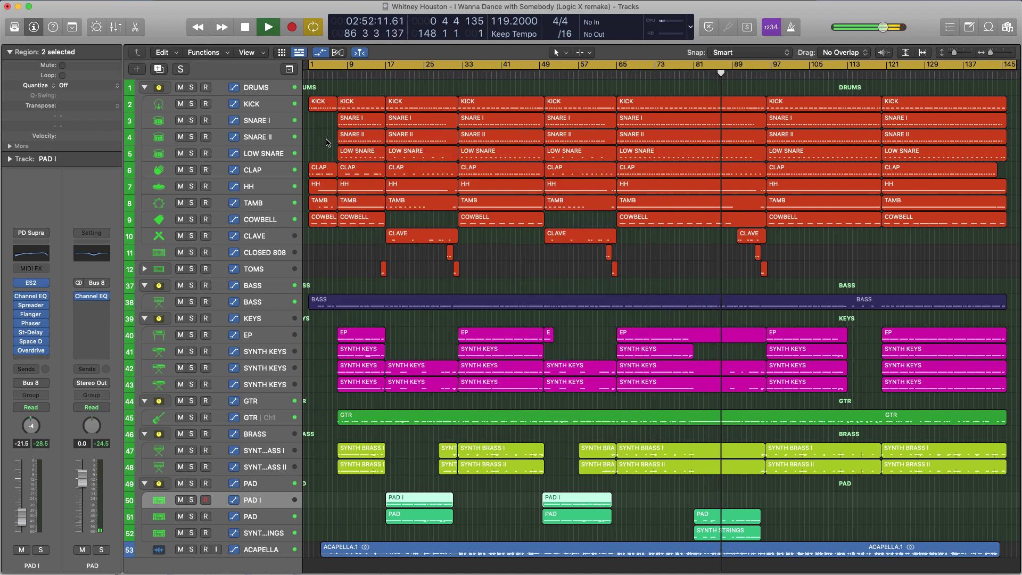
- Rename the PAD track directly below PAD I as PAD II
left_click(265, 519)
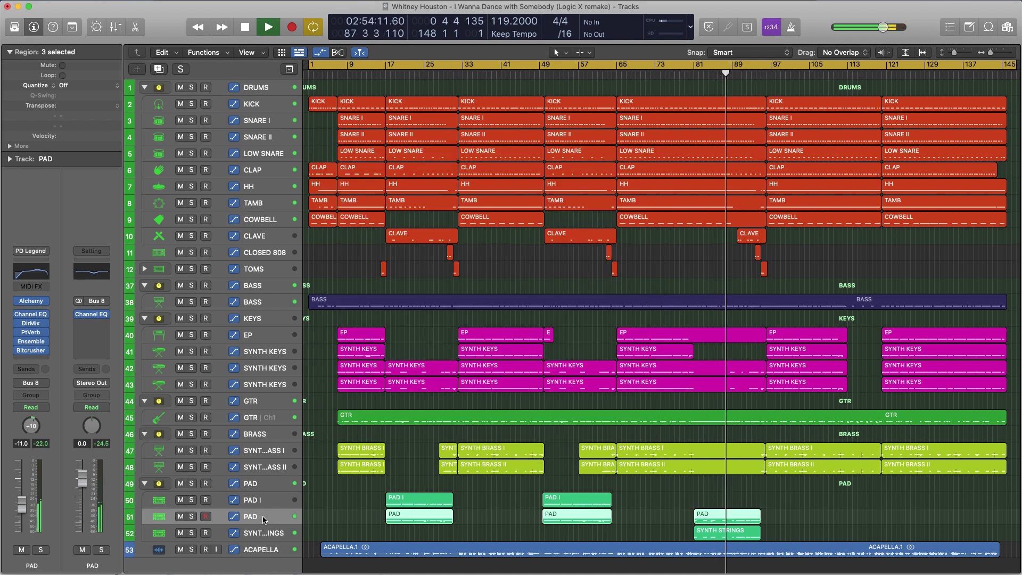
double_click(264, 519)
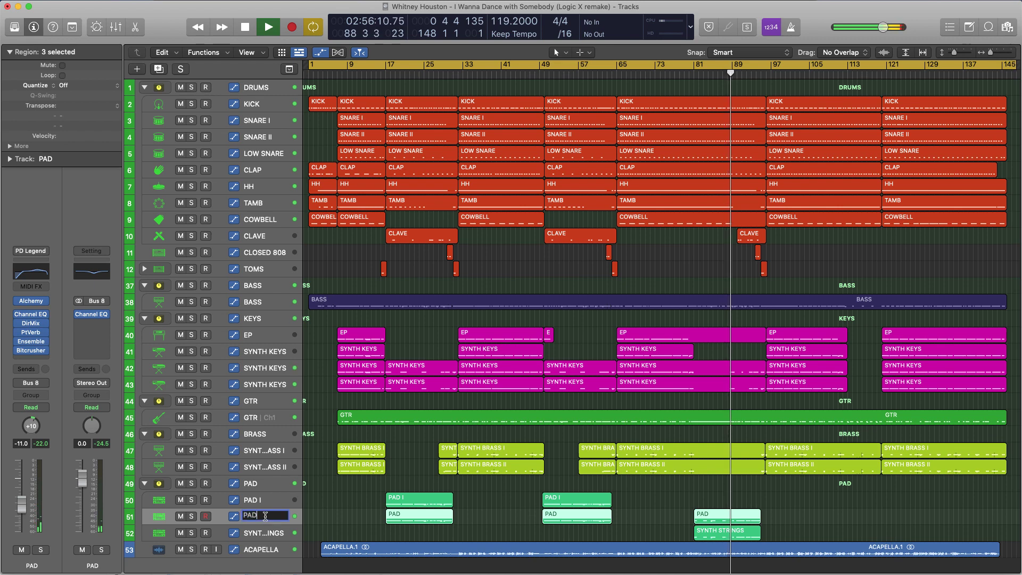
key("Return")
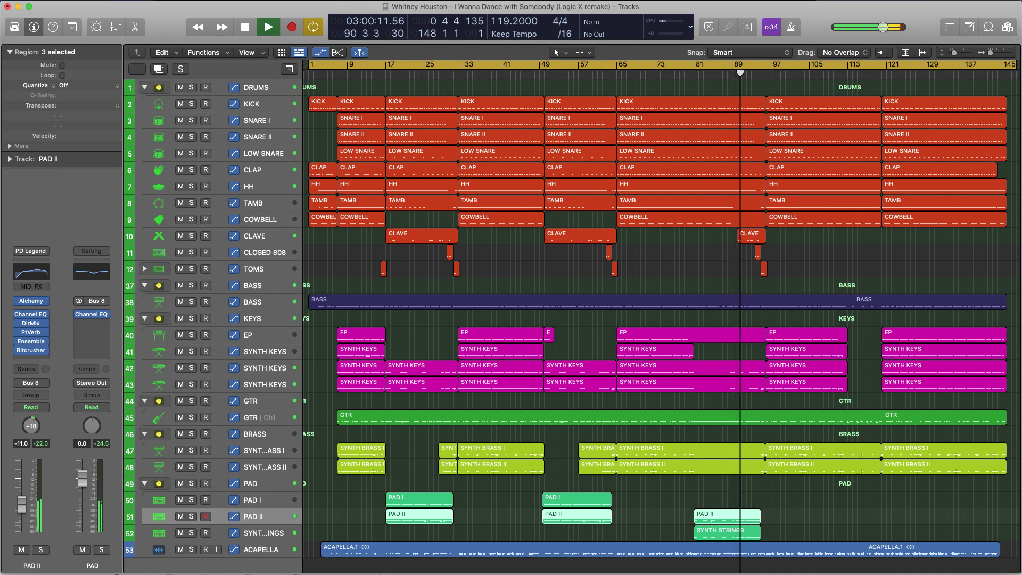
- View the Retro Synth instrument on the SYNTH STRINGS track, and close its window
left_click(270, 537)
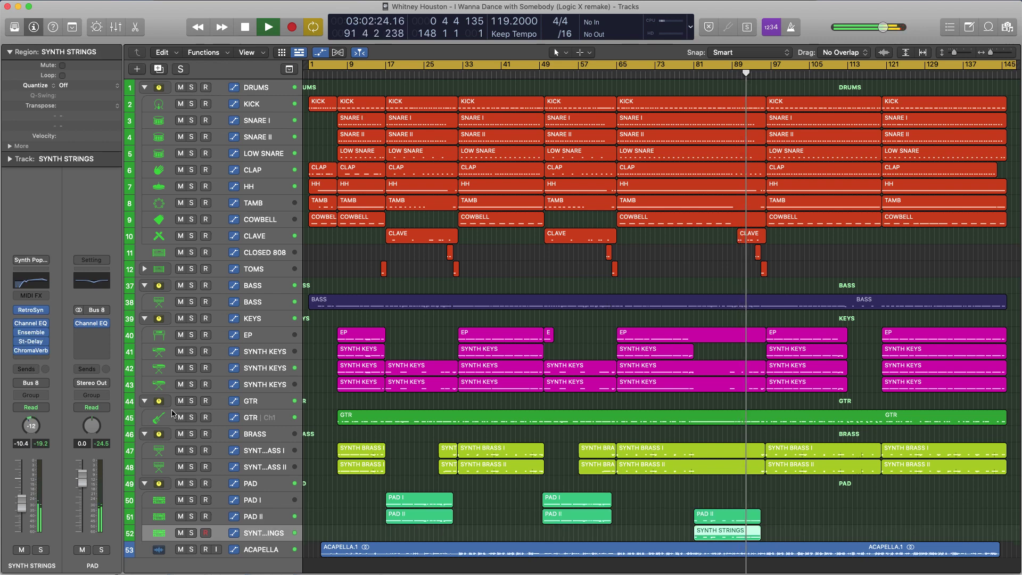
left_click(31, 311)
left_click(325, 138)
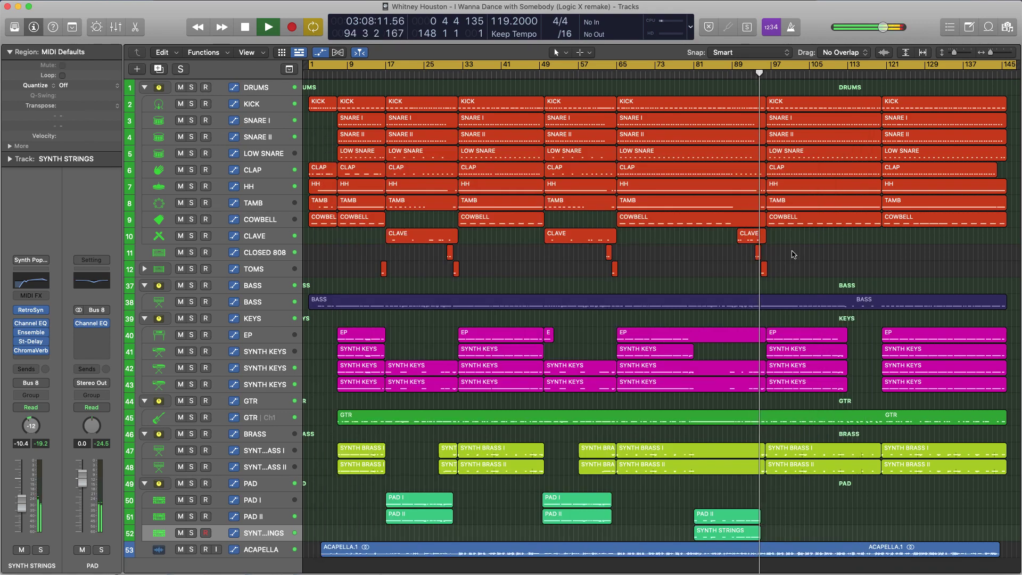
- Examine the MIDI notes of the last TOMS and CLOSED 808 regions, and close the Piano Roll
double_click(765, 269)
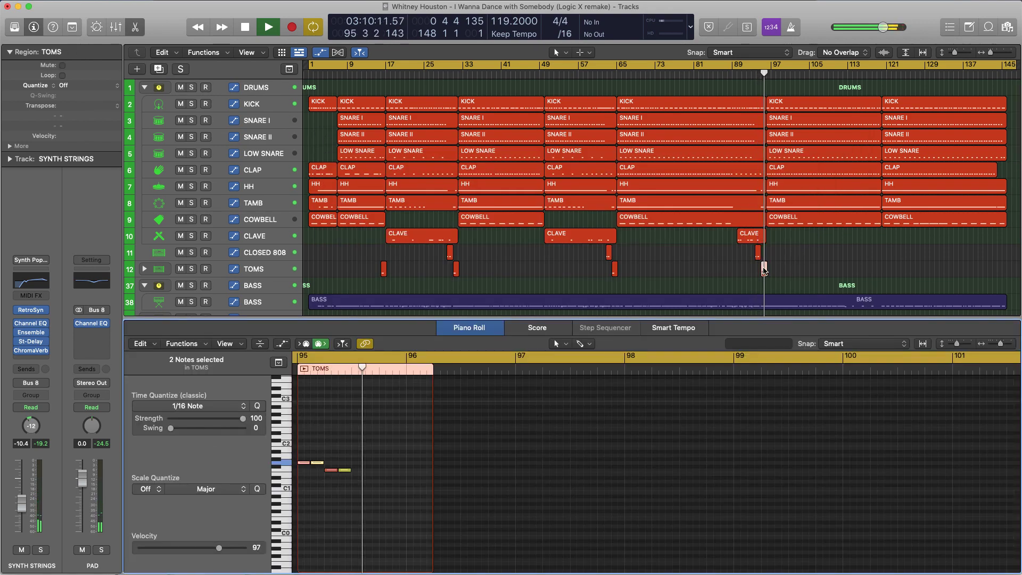
left_click(758, 254)
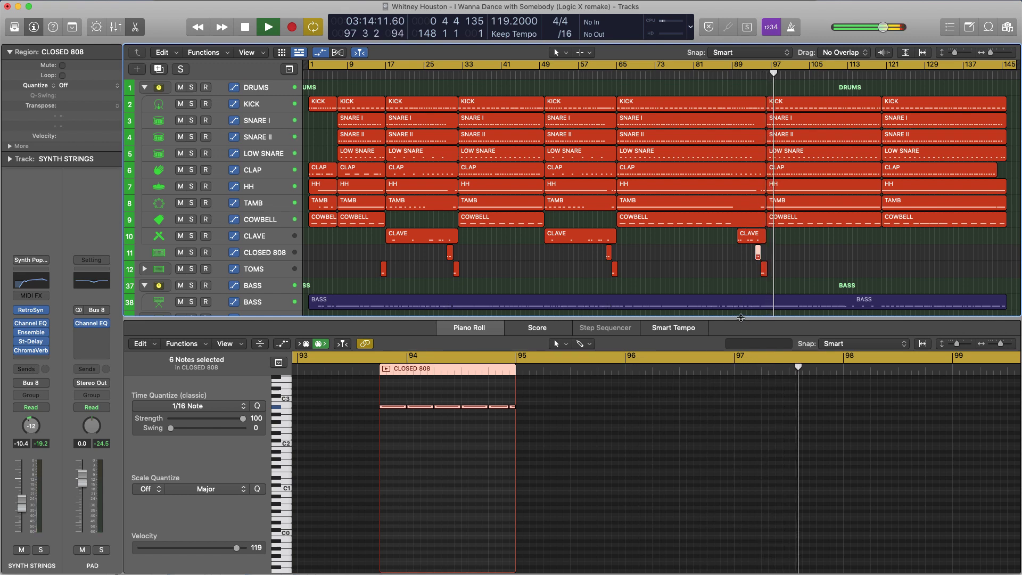
key("e")
left_click(724, 284)
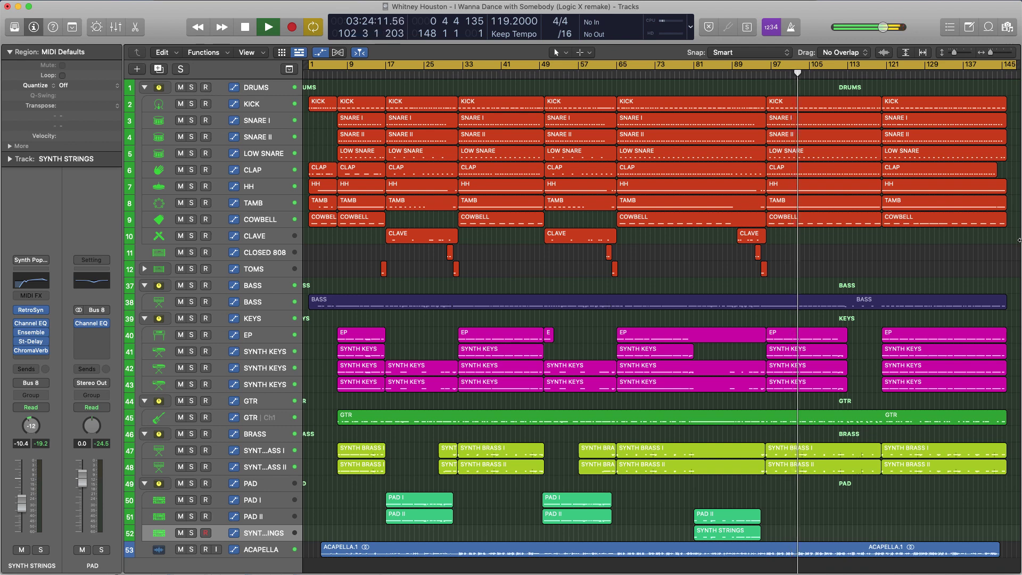
- Review the plug-ins, sends and fader levels of all channel strips in the mixer, and hide the mixer
key("x")
scroll(687, 367, "right", 6)
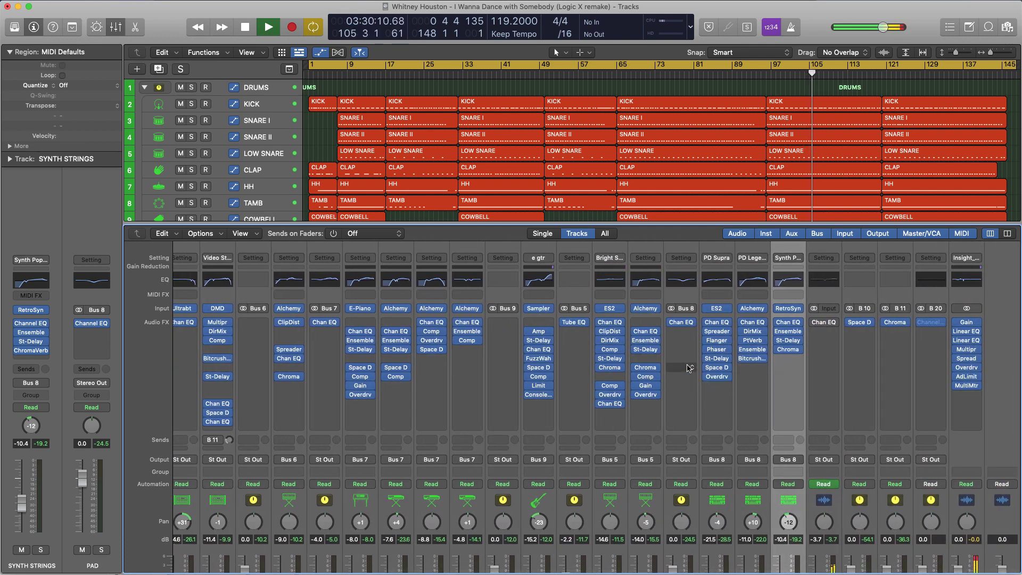
scroll(689, 367, "left", 10)
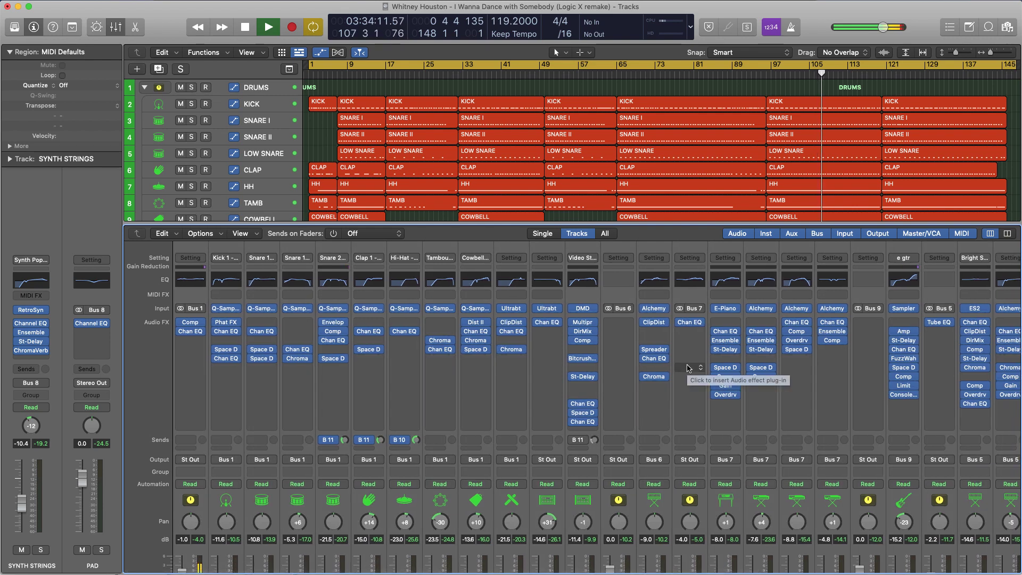
scroll(686, 364, "down", 5)
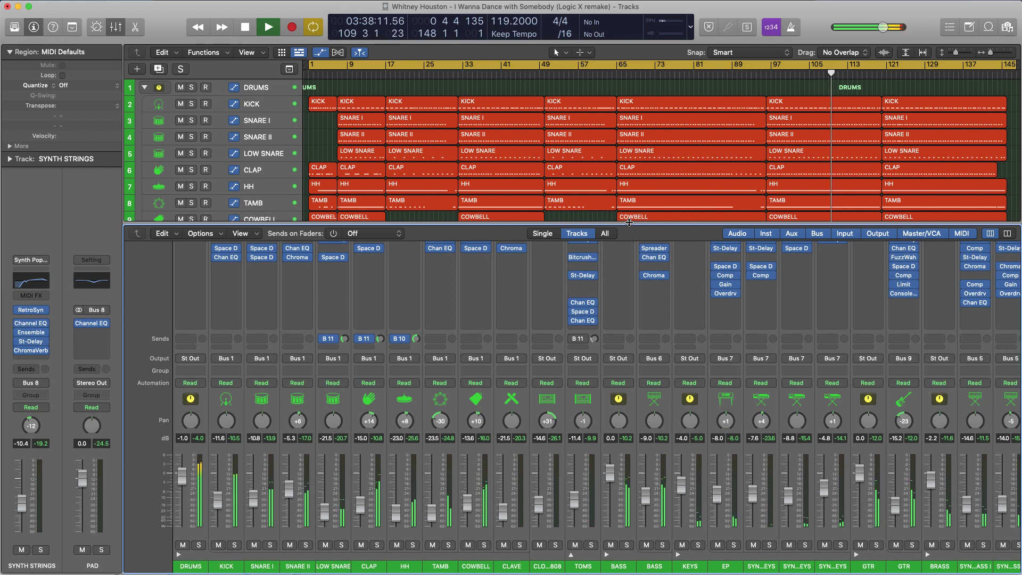
key("x")
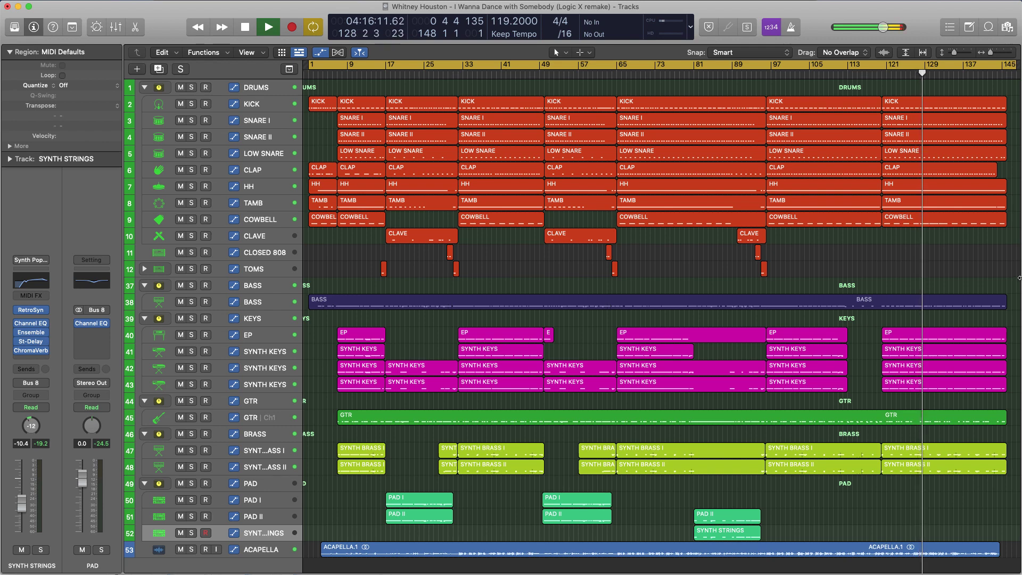
- Inspect the Compressor settings on the DRUMS summing stack, and close the plug-in window
left_click(271, 93)
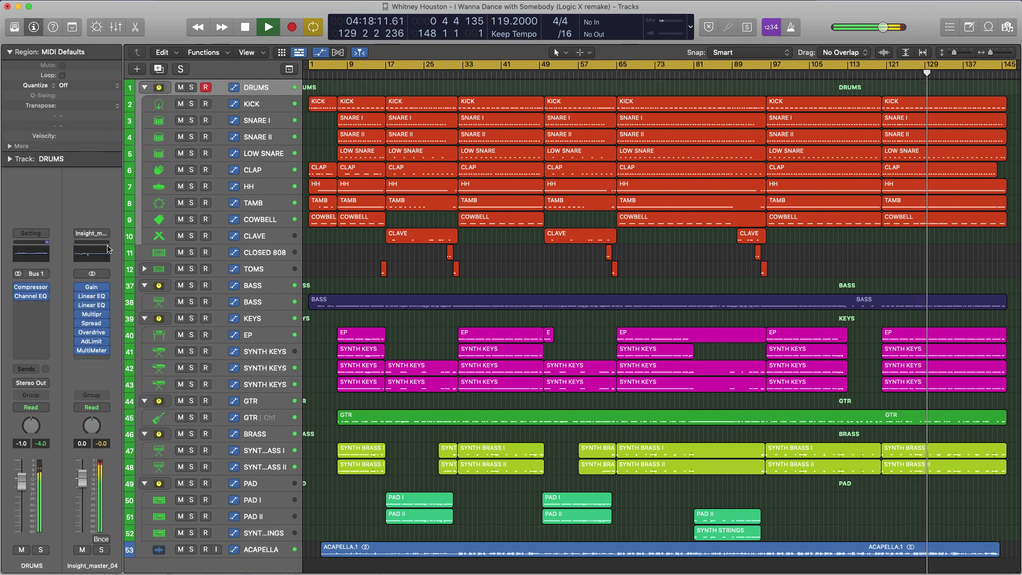
left_click(46, 288)
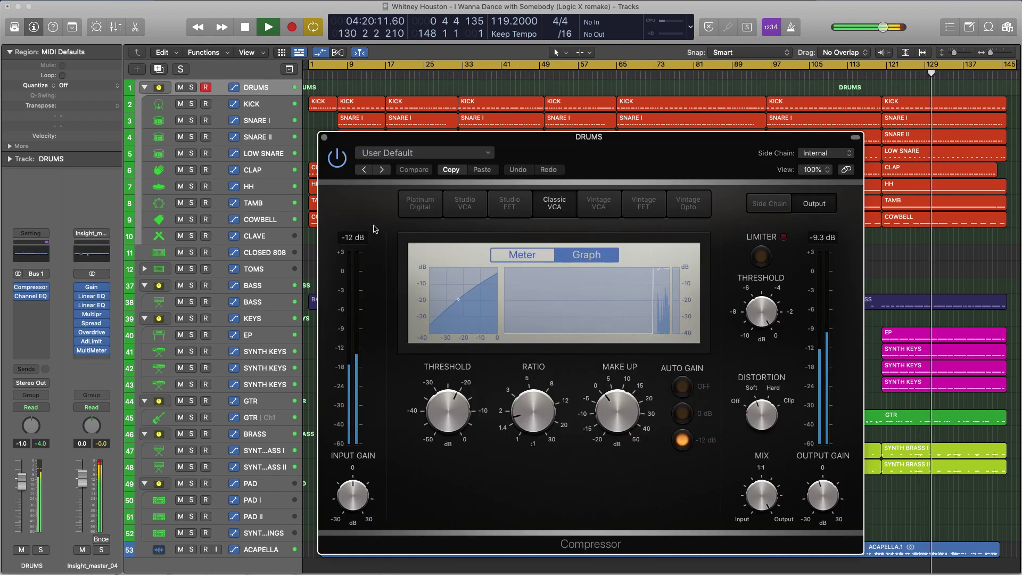
left_click(324, 138)
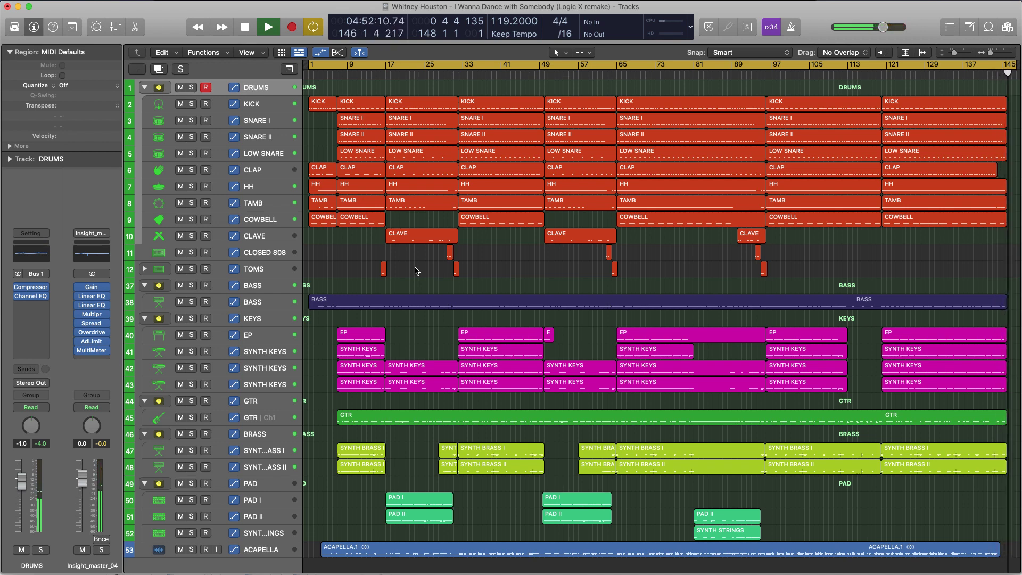
- Solo the DRUMS summing stack and show the mixer
left_click(192, 89)
key("x")
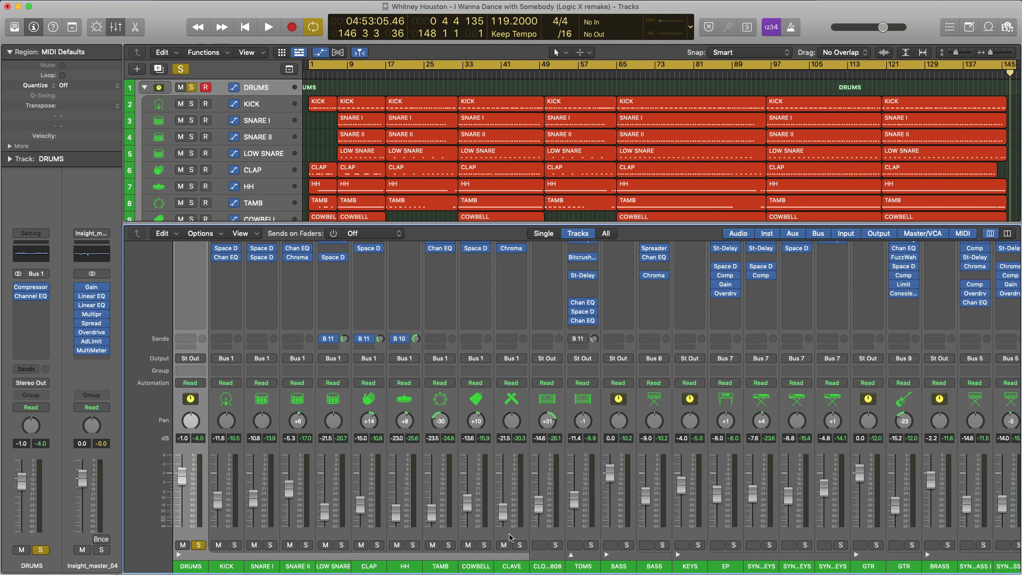
- Select all regions of the drum tracks and solo their channel strips together with the DRUMS stack
key("super+a")
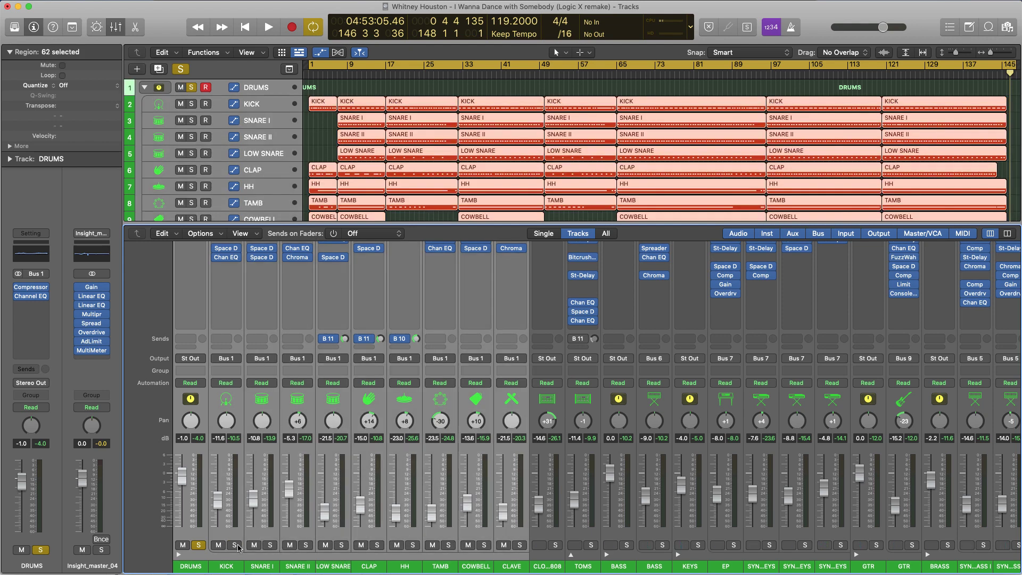
left_click(235, 545)
scroll(265, 480, "up", 5)
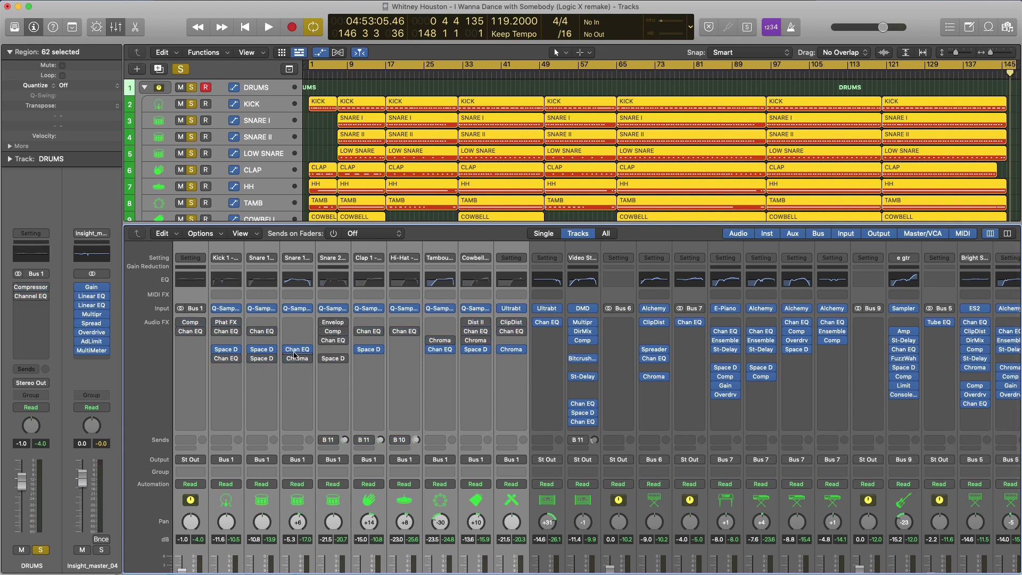
- Play the song from the start, turn the drum channels' bypassed insert effects back on, and hide the mixer
key("Return")
key("space")
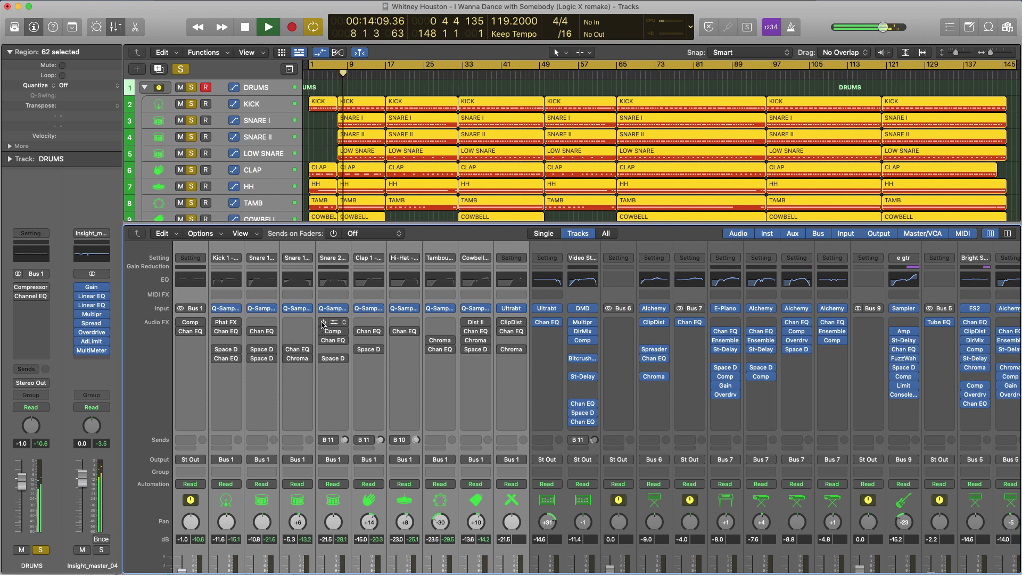
left_click(323, 323)
left_click(286, 350)
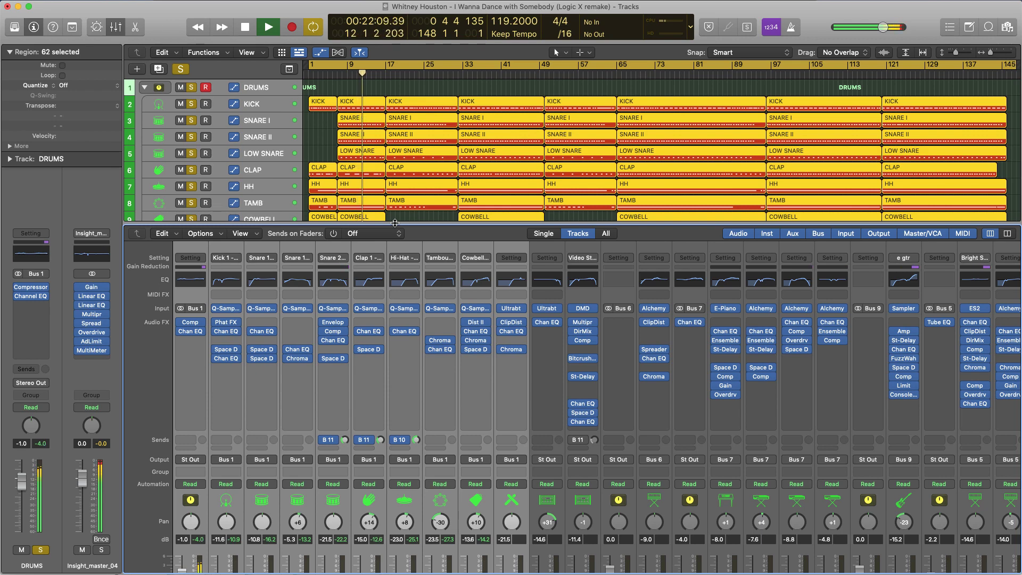
key("x")
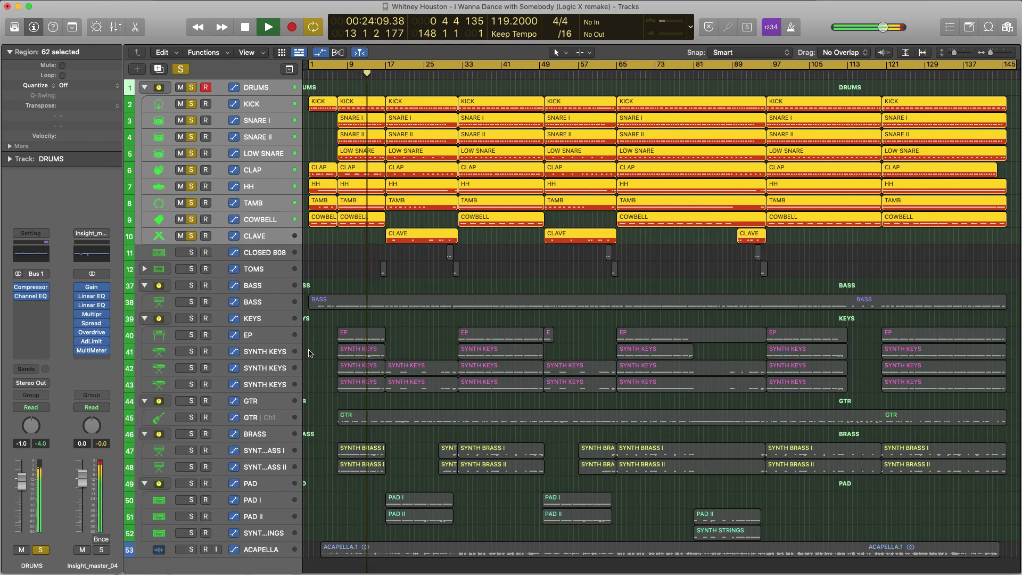
- Add the EP track and the three SYNTH KEYS tracks to the soloed tracks during playback
left_click(191, 335)
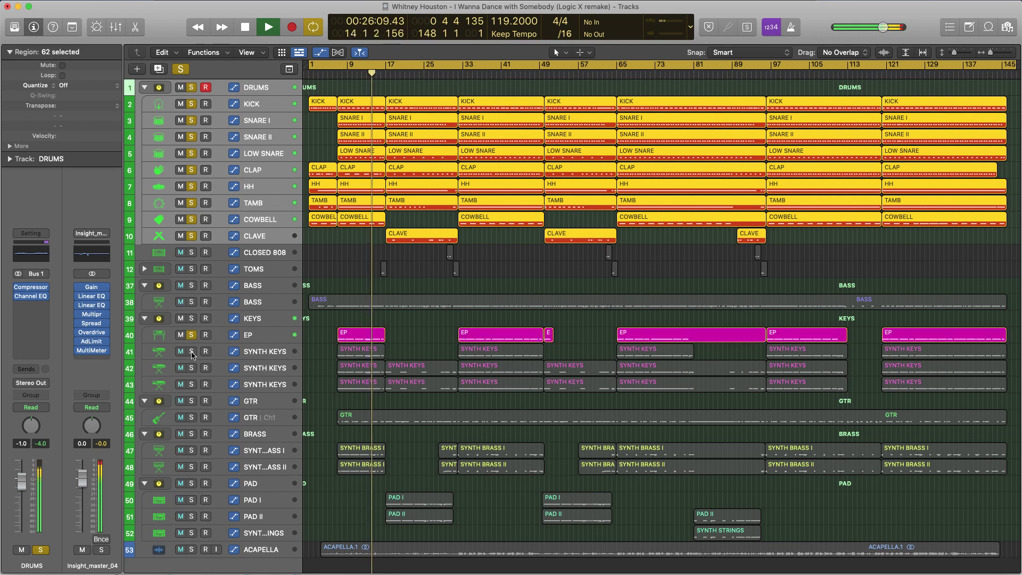
left_click(191, 351)
left_click(191, 368)
left_click(191, 385)
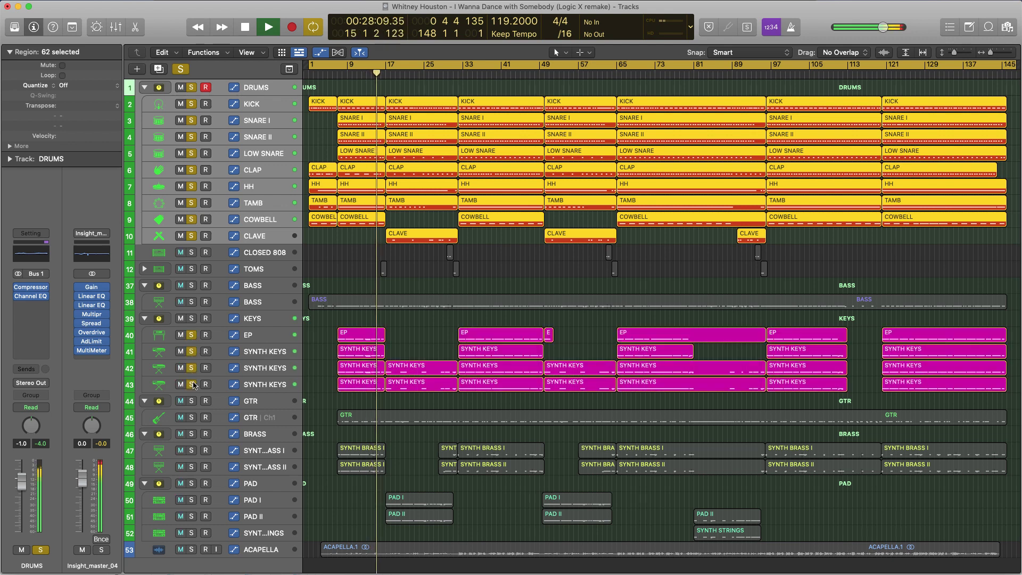
- Solo the TOMS, CLOSED 808, GTR and BASS tracks as well while the song plays
left_click(191, 268)
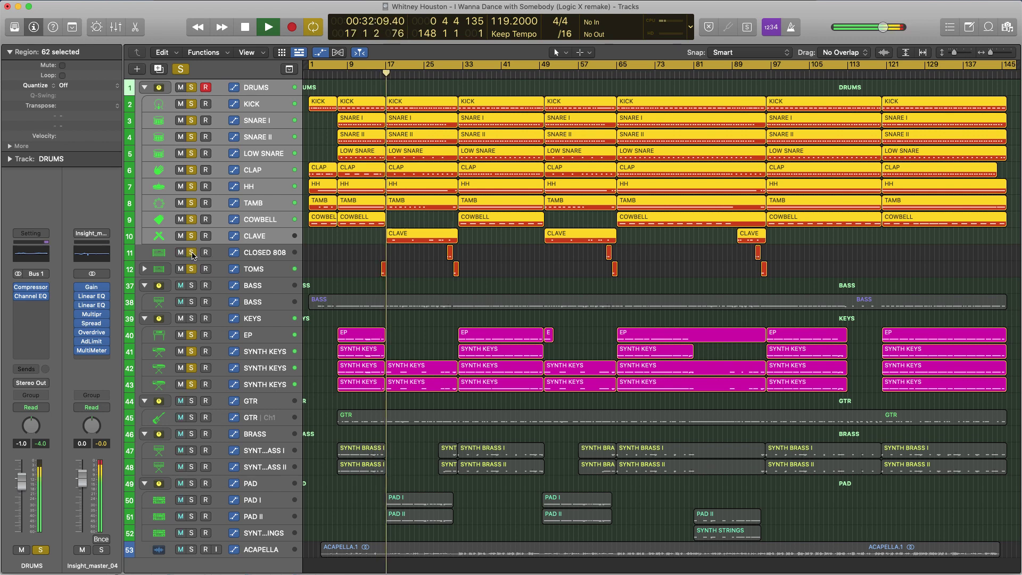
left_click(192, 253)
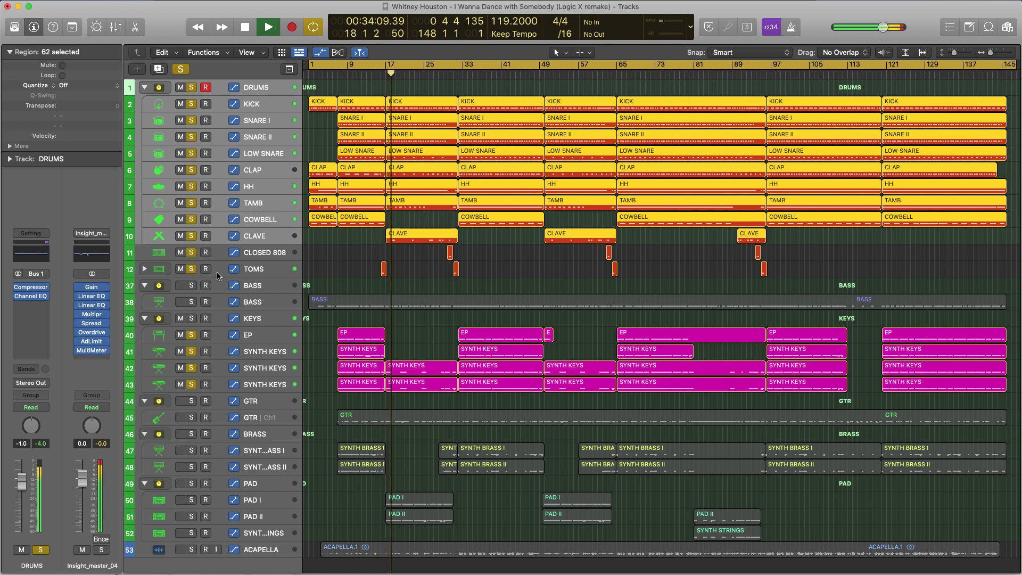
key("s")
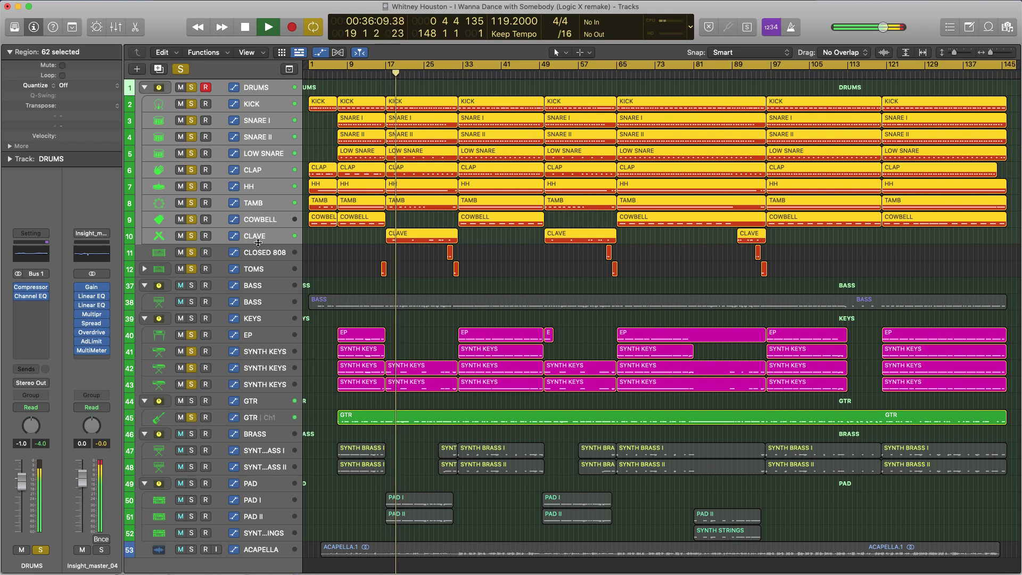
left_click(191, 302)
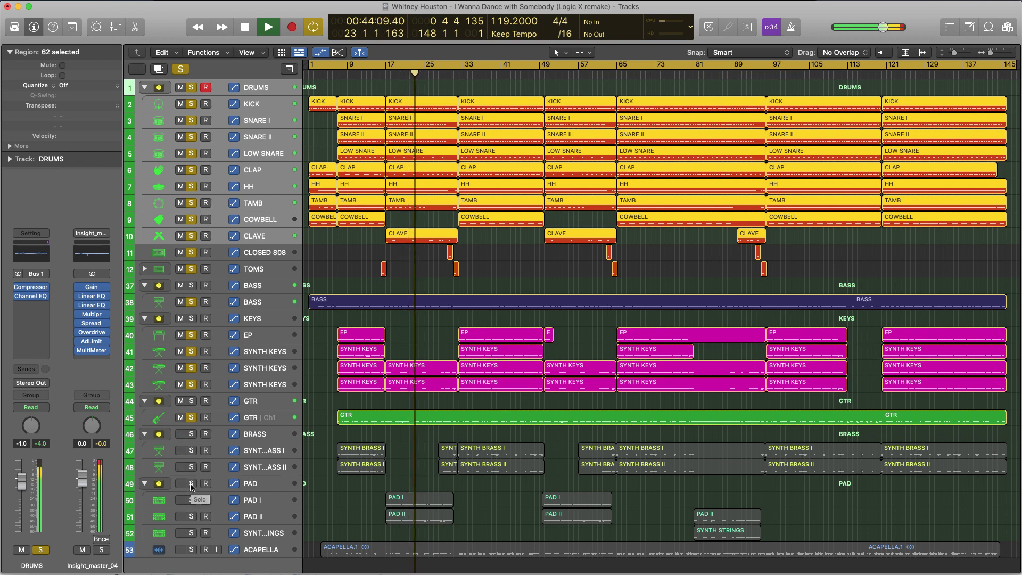
- Unsolo the DRUMS stack with its tracks and the GTR track, and solo the BRASS stack
left_click(191, 87)
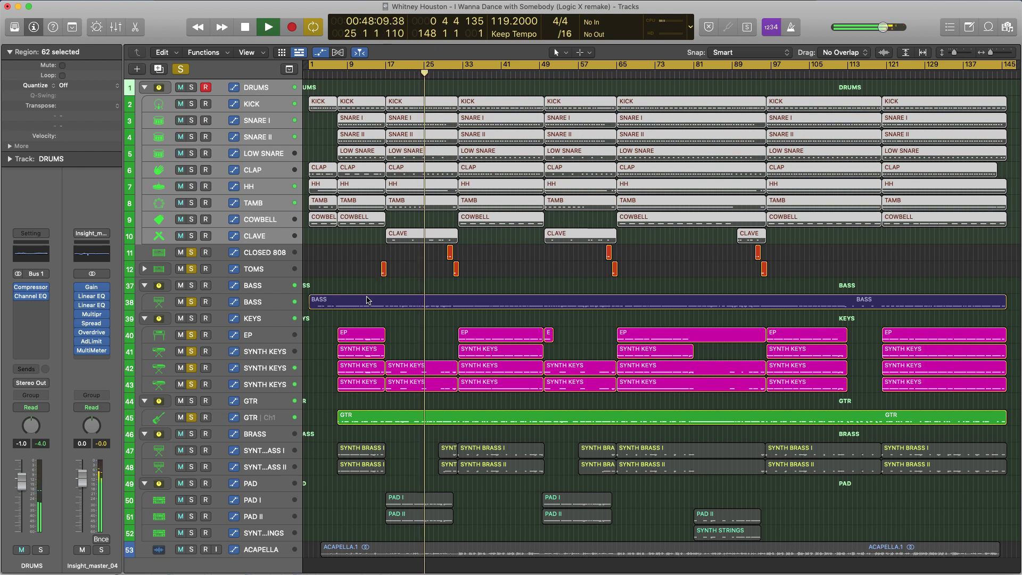
left_click(191, 433)
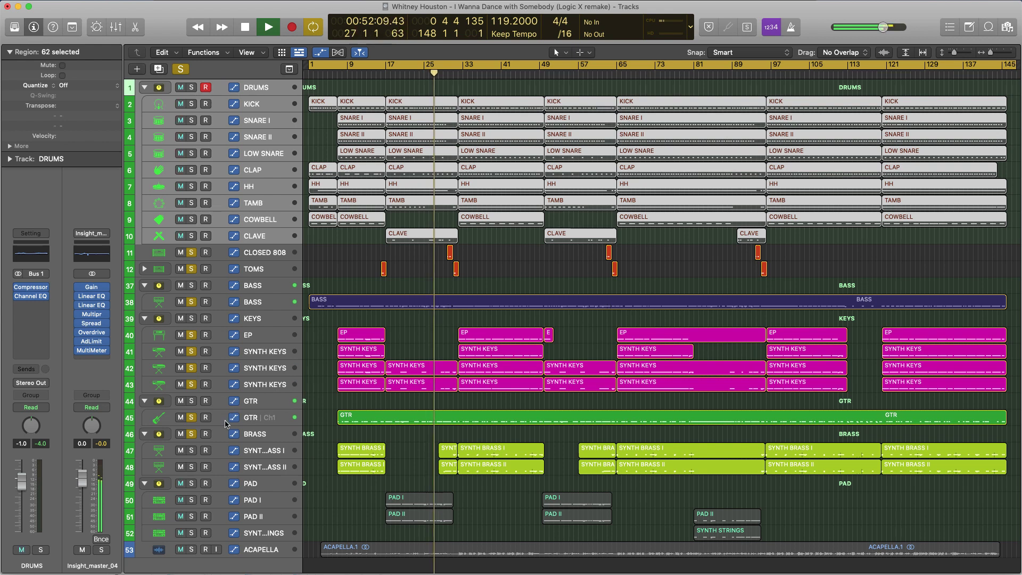
left_click(269, 418)
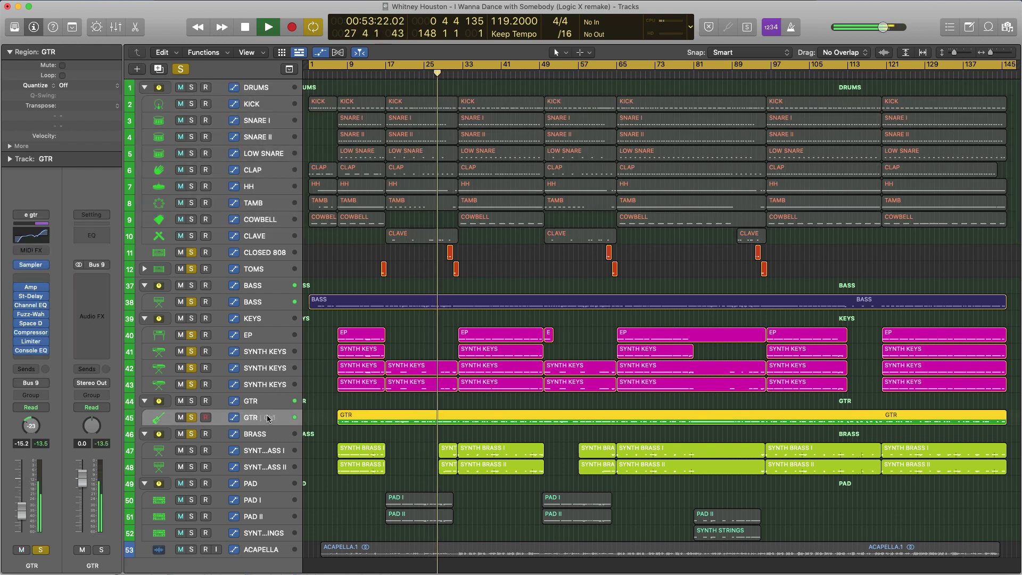
left_click(191, 418)
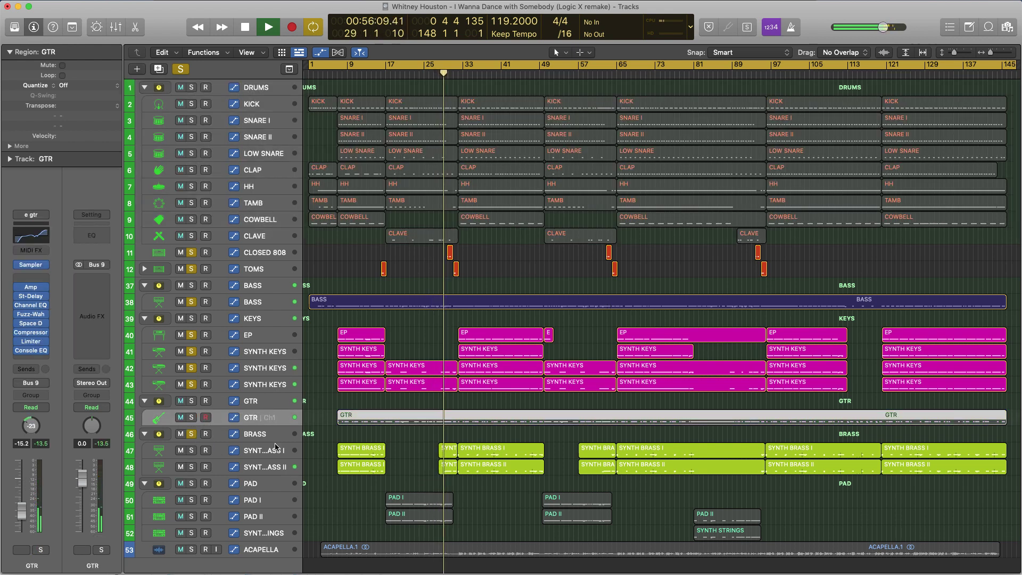
- Solo the PAD stack, and unsolo the CLOSED 808, TOMS, BASS, EP and SYNTH KEYS tracks
left_click(191, 484)
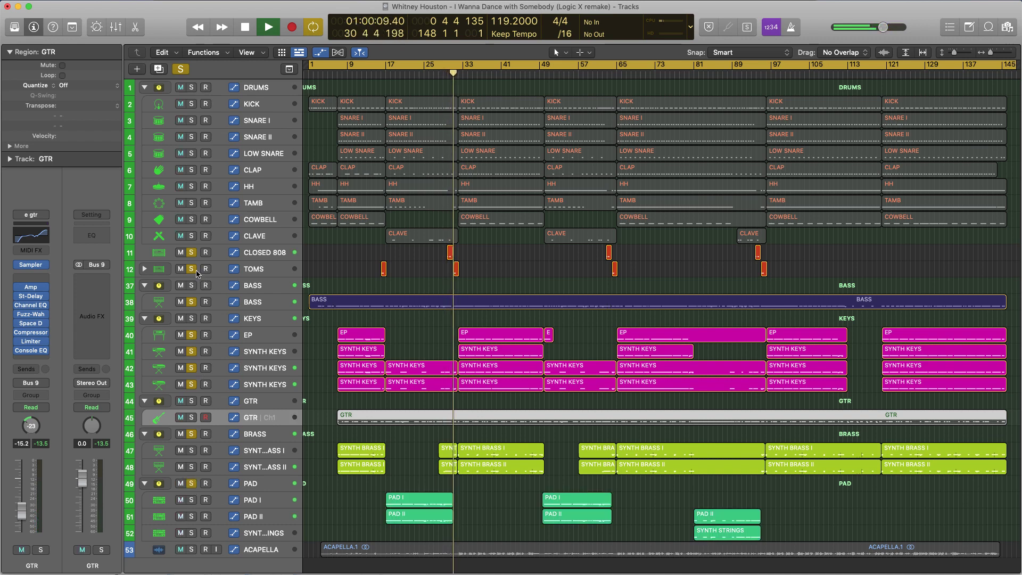
left_click(191, 301)
left_click_drag(191, 335, 191, 384)
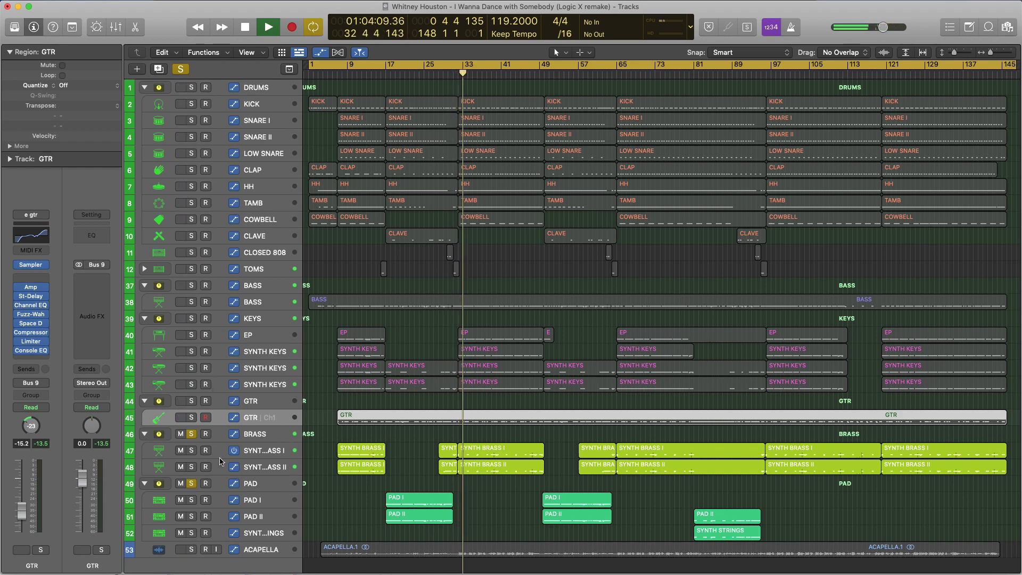
- Audition SYNTH BRASS I and SYNTH BRASS II separately by muting each in turn, and unmute both
left_click(180, 467)
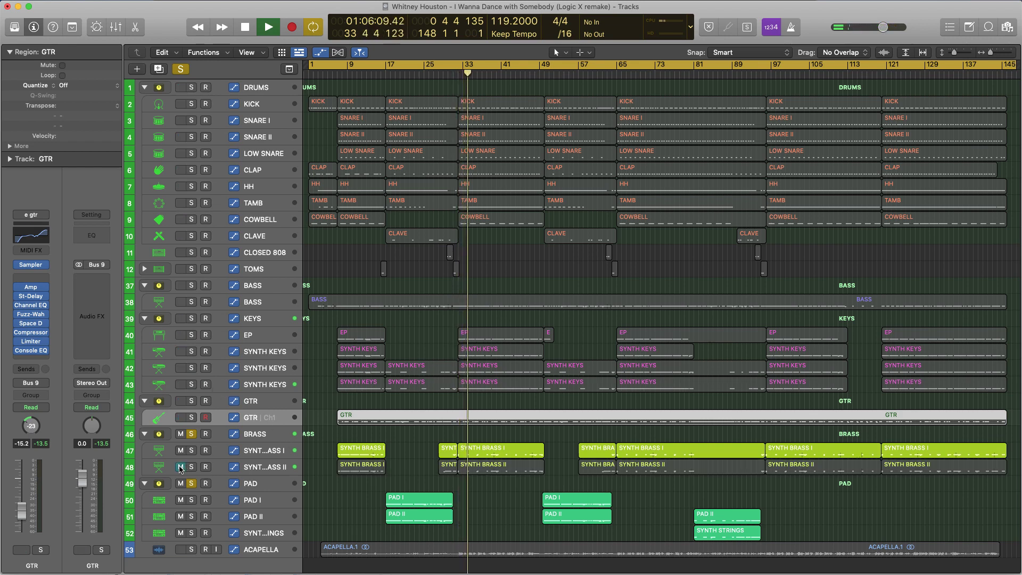
left_click(180, 450)
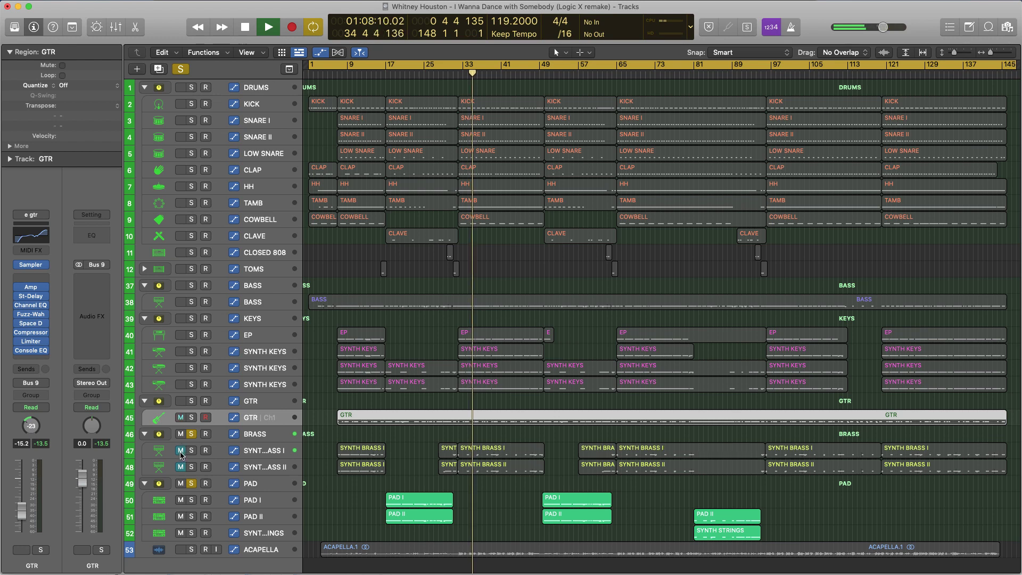
left_click(180, 467)
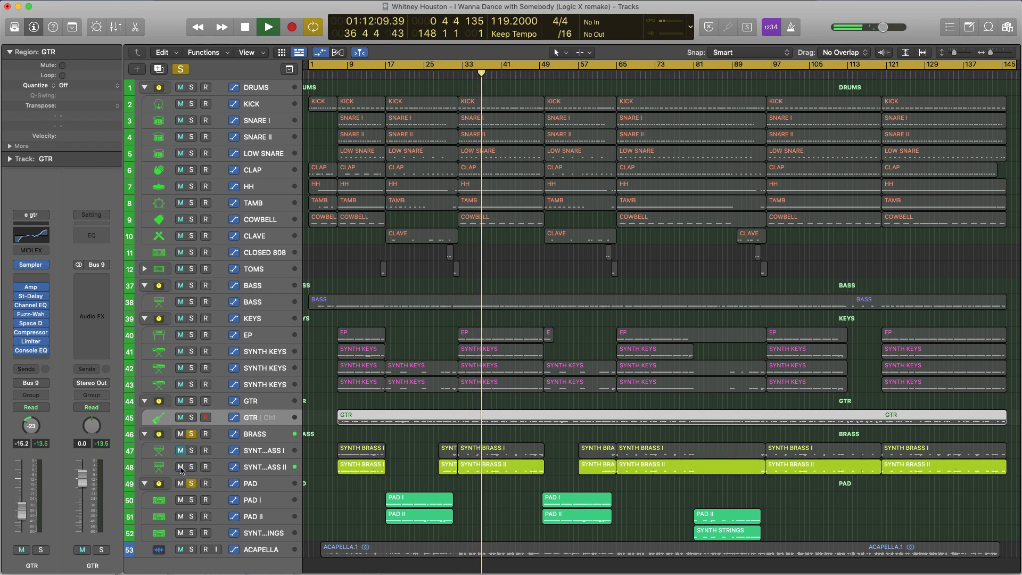
left_click(182, 452)
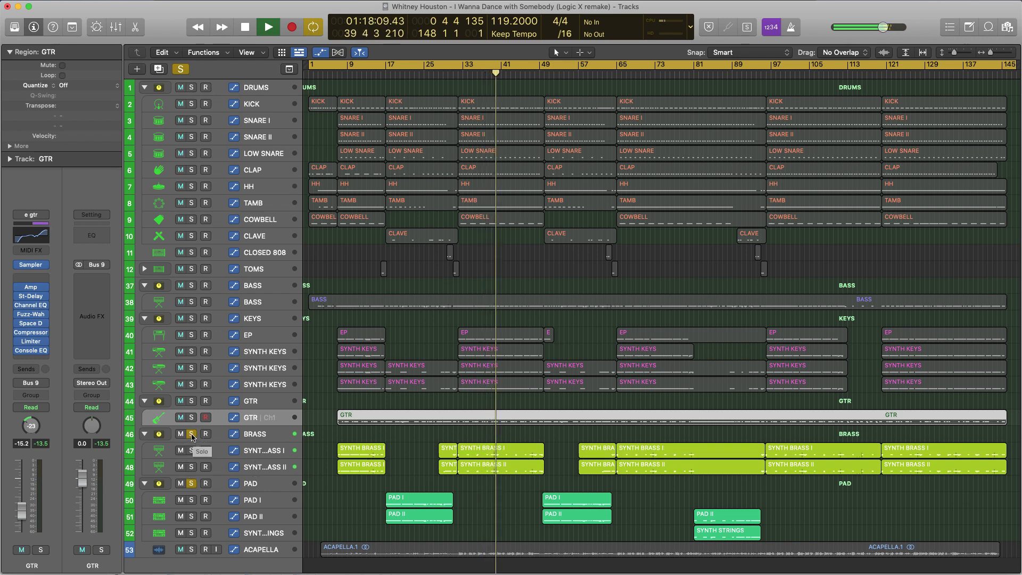
- Unsolo the BRASS and PAD stacks for full-mix playback, and deselect the GTR region
left_click(191, 433)
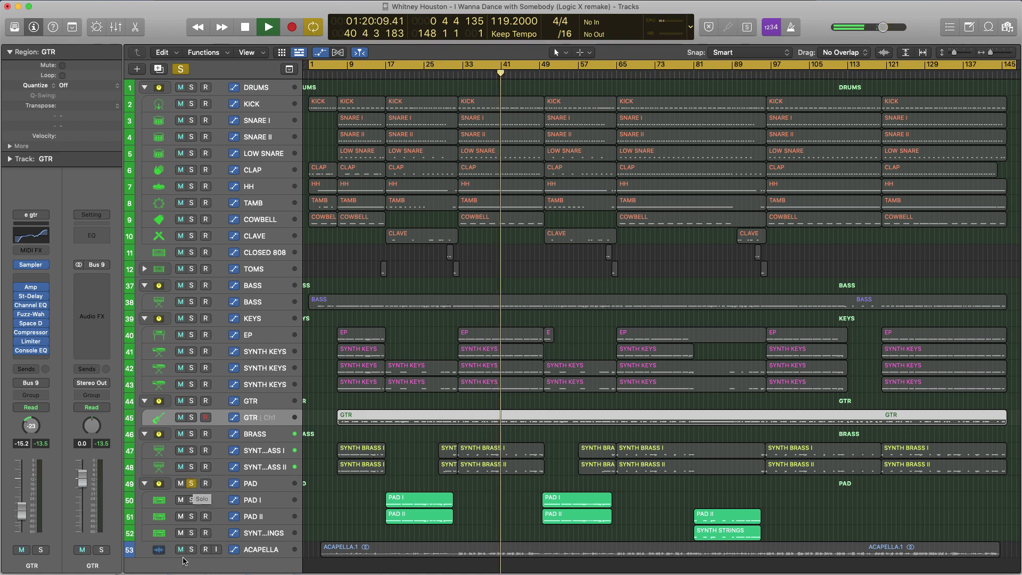
left_click(191, 483)
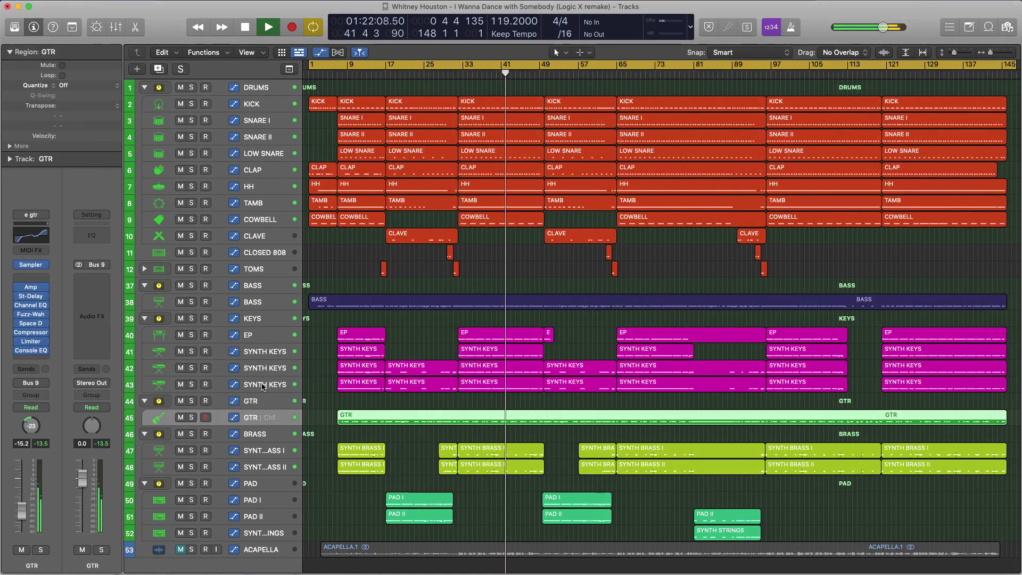
left_click(320, 392)
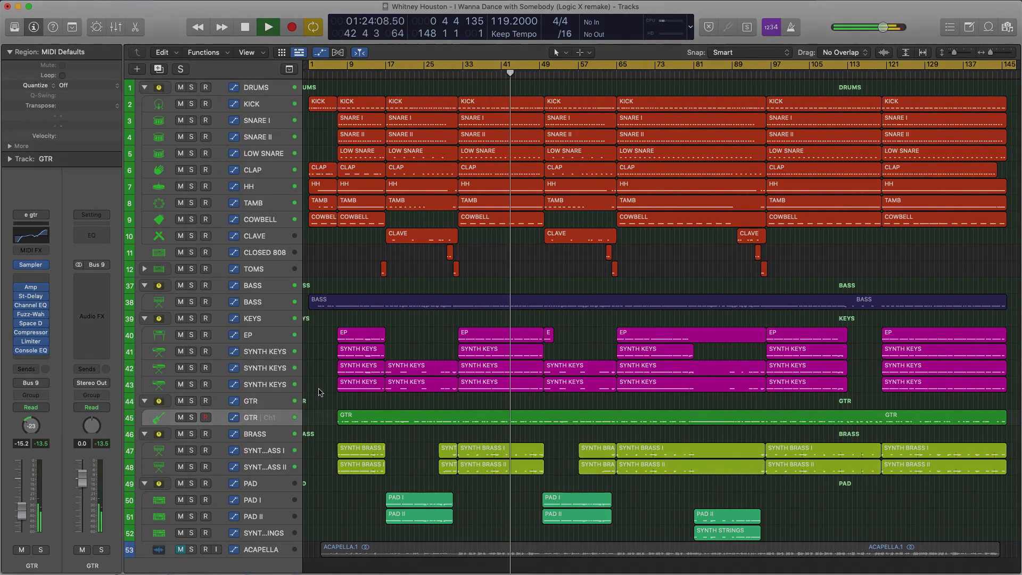